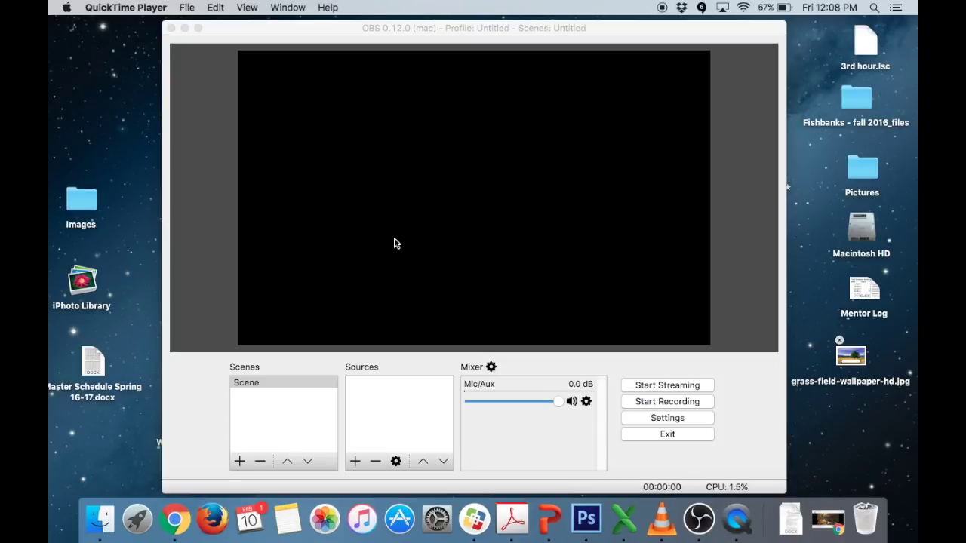
Step: Bring the OBS window, with its empty default Scene, to the front
left_click(398, 29)
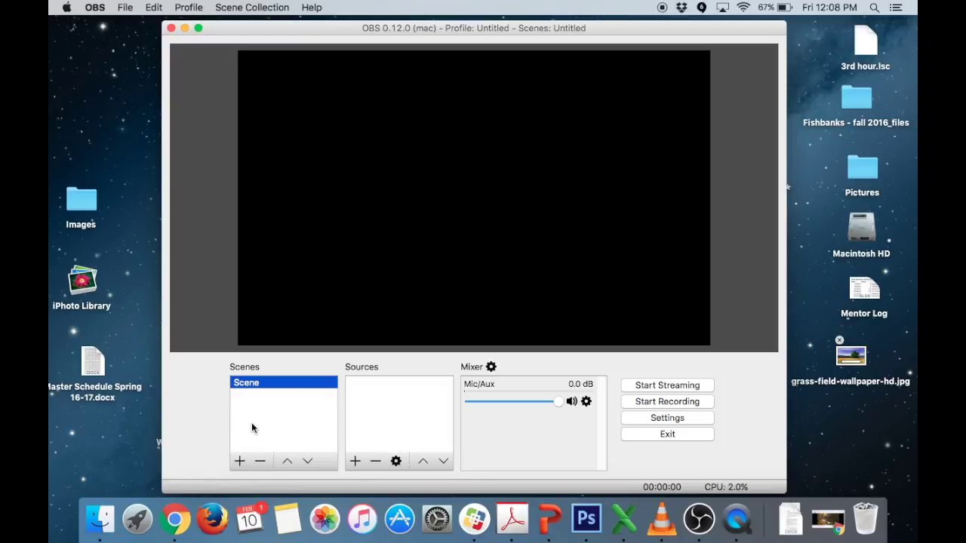
Step: Create a scene named 'Green Screen & Camera' and select it in the Scenes list
left_click(239, 461)
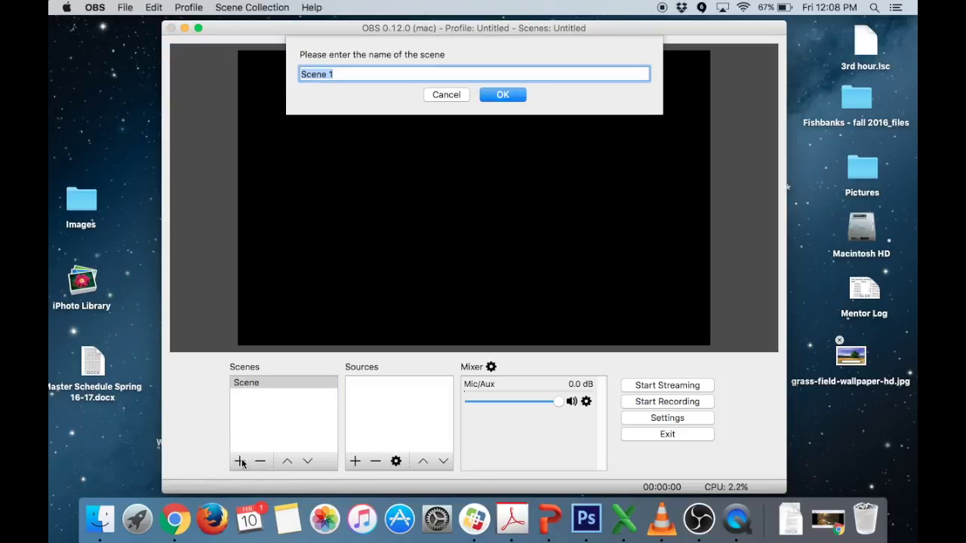
type("G")
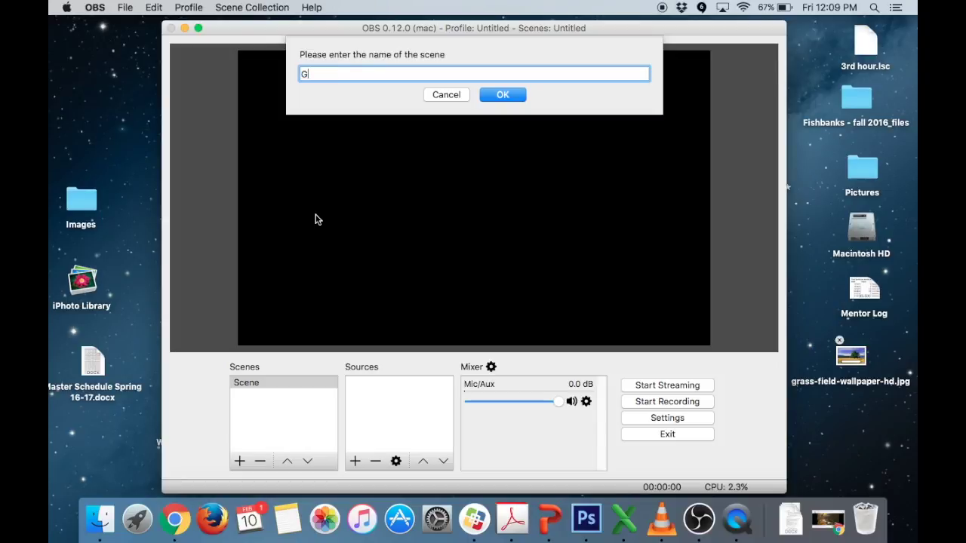
type("reen Screen & Camera")
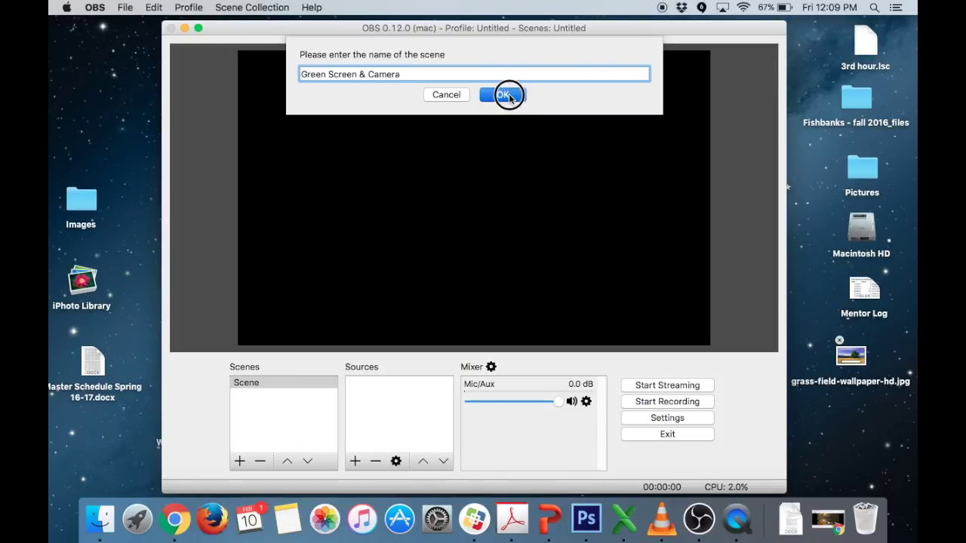
left_click(507, 95)
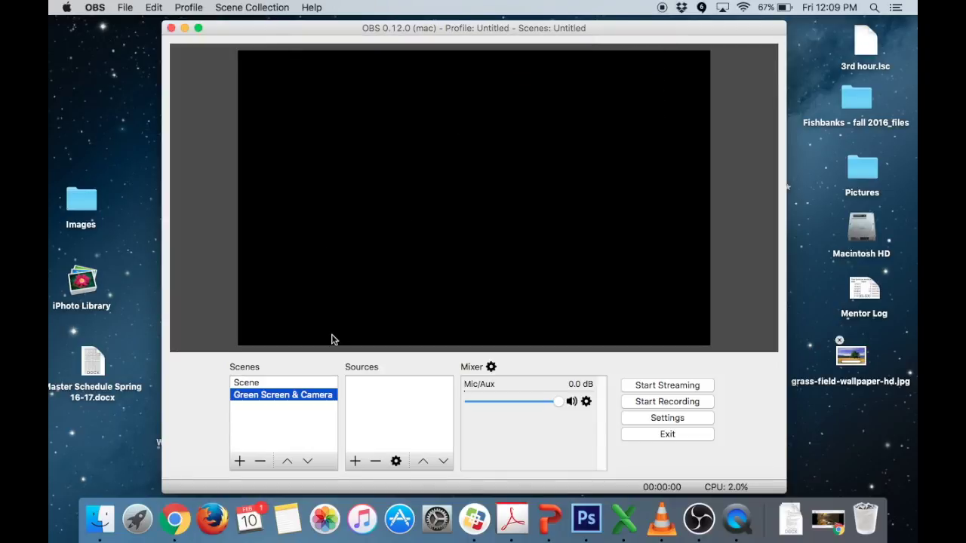
left_click(256, 386)
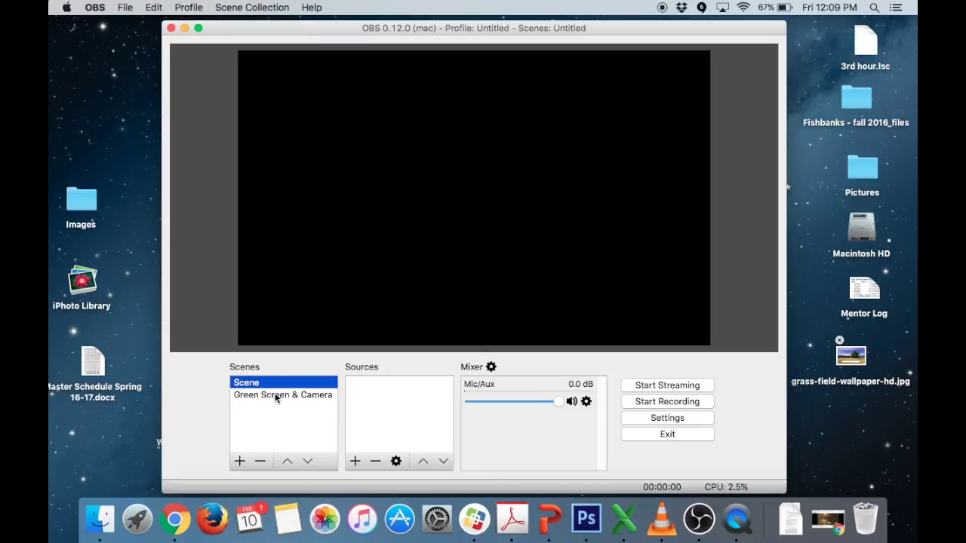
left_click(276, 396)
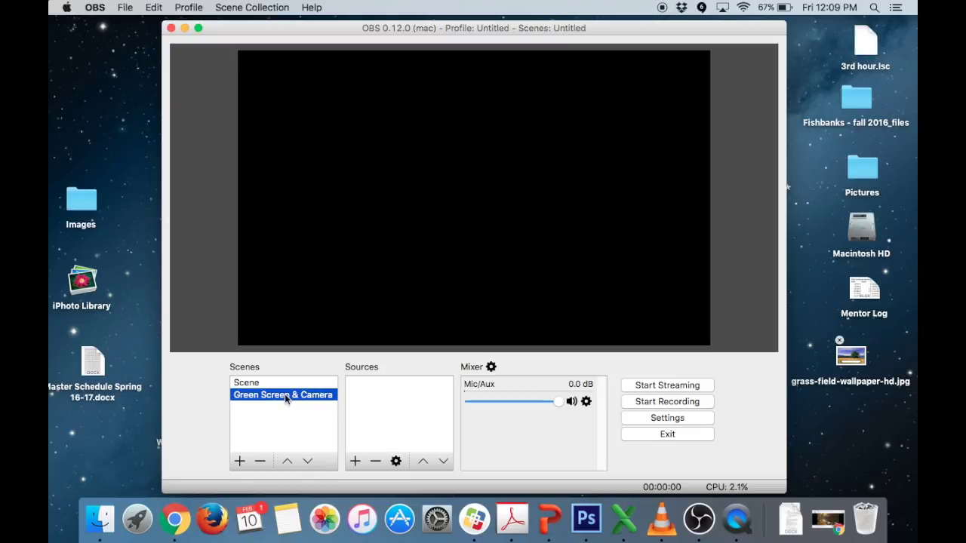
Step: Add a Video Capture Device source named 'Webcam'
left_click(356, 460)
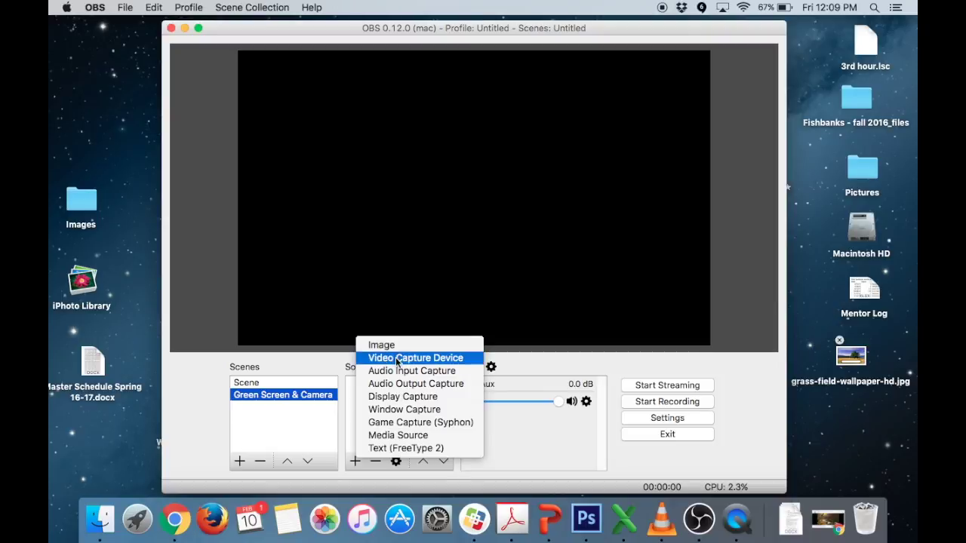
left_click(394, 359)
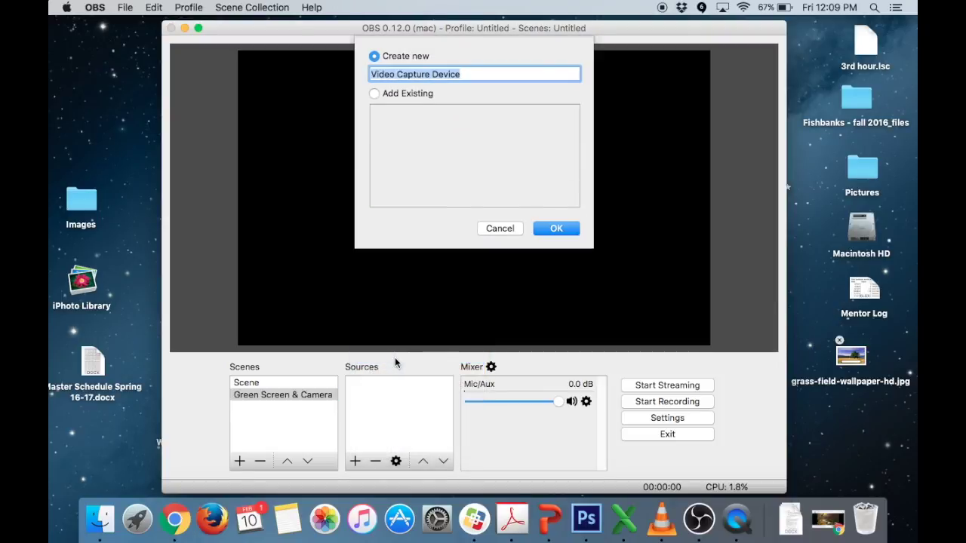
type("WE")
key("BackSpace")
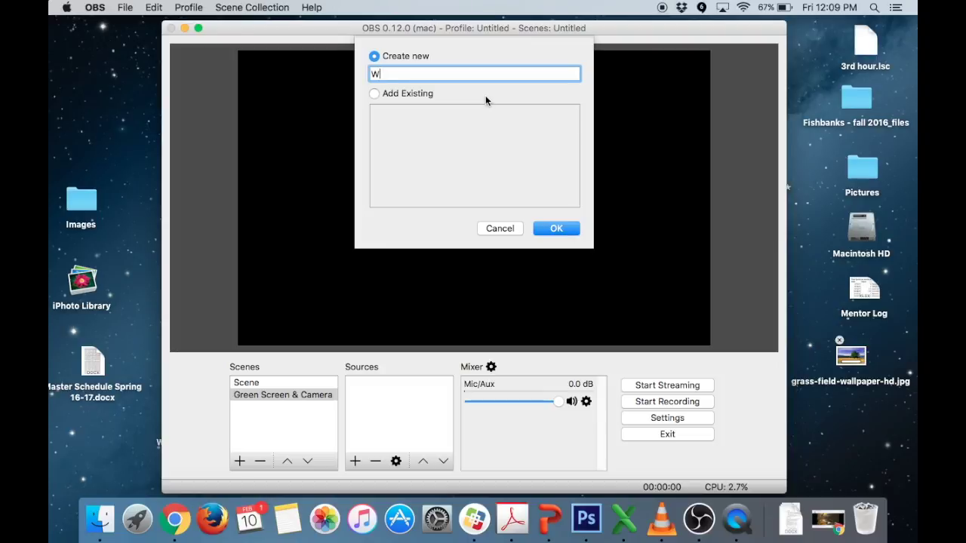
type("ebcmal")
key("BackSpace")
key("BackSpace")
key("BackSpace")
type("am")
left_click(551, 230)
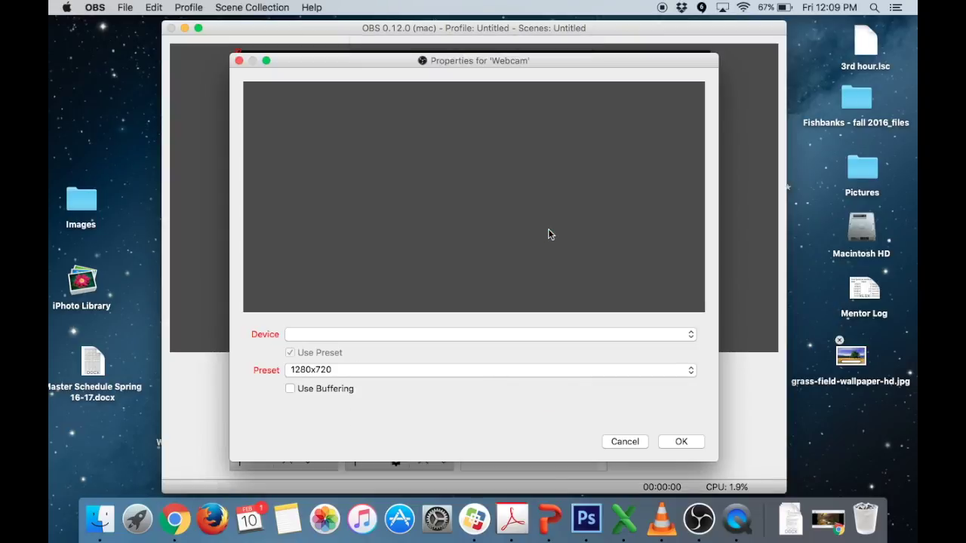
Step: Set the Webcam device to FaceTime HD Camera and move the feed down in the preview
left_click(436, 336)
left_click(429, 323)
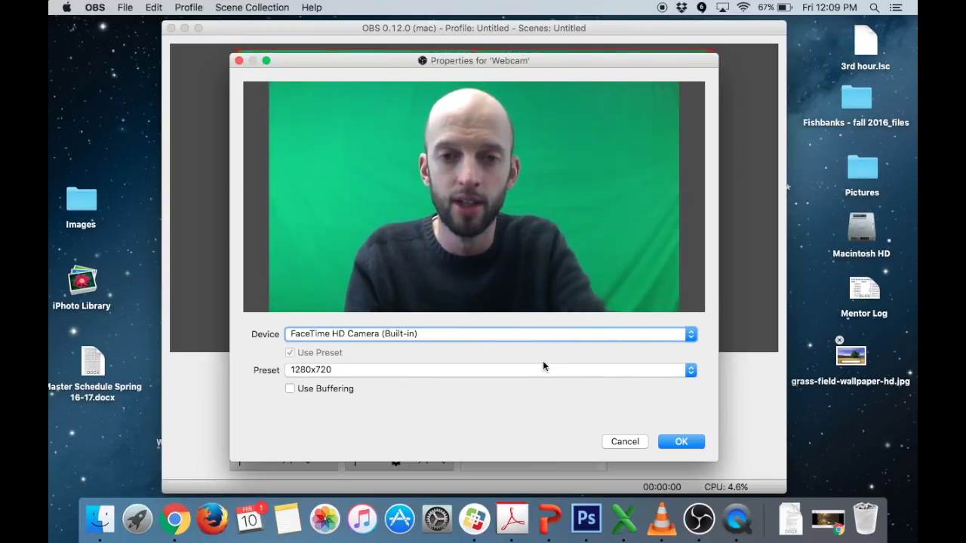
left_click(677, 441)
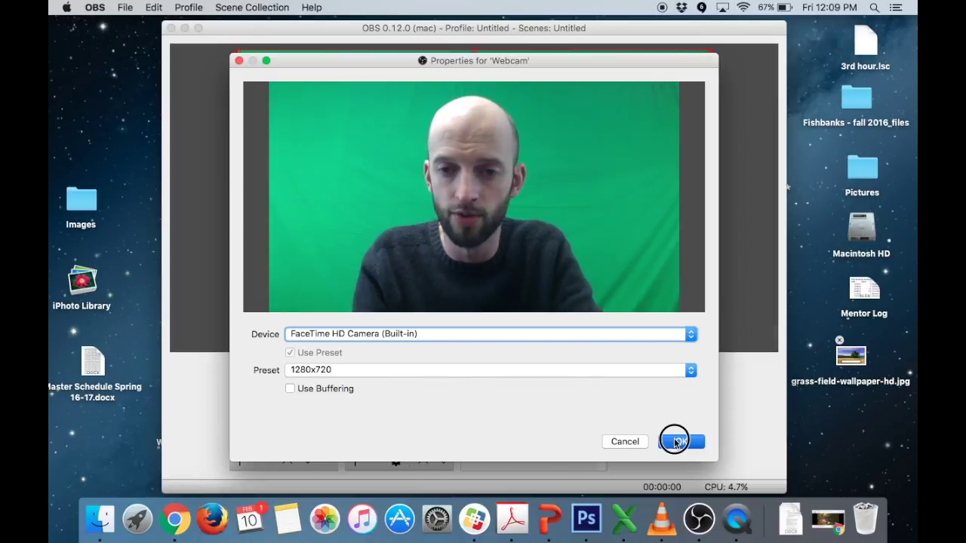
left_click_drag(443, 254, 443, 276)
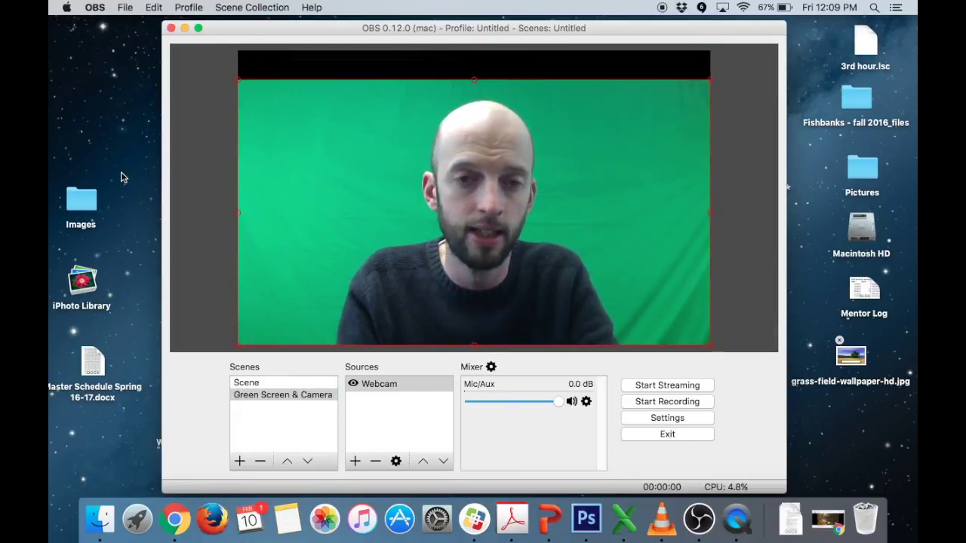
left_click(189, 190)
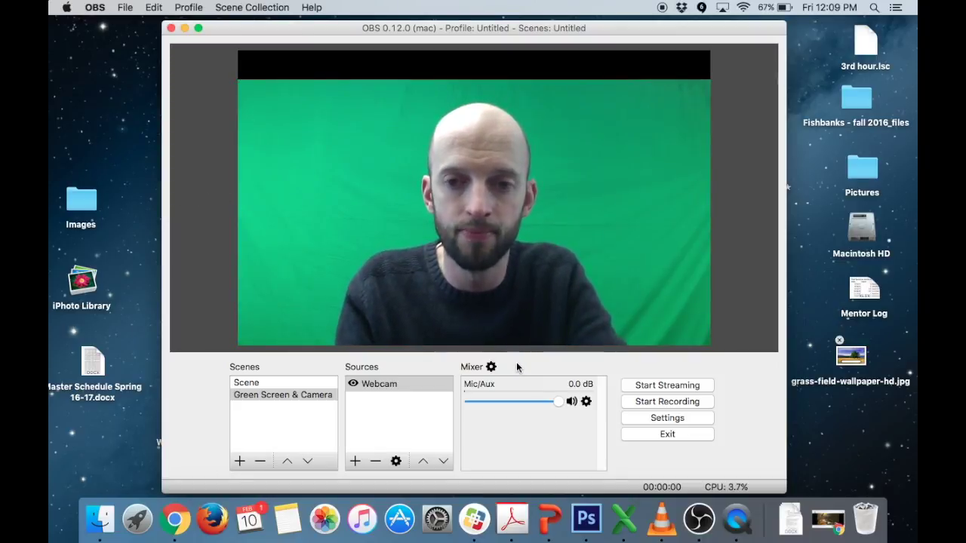
Step: Add an Image source loading grass-field-wallpaper-hd.jpg so the field fills the preview
right_click(381, 405)
mouse_move(396, 417)
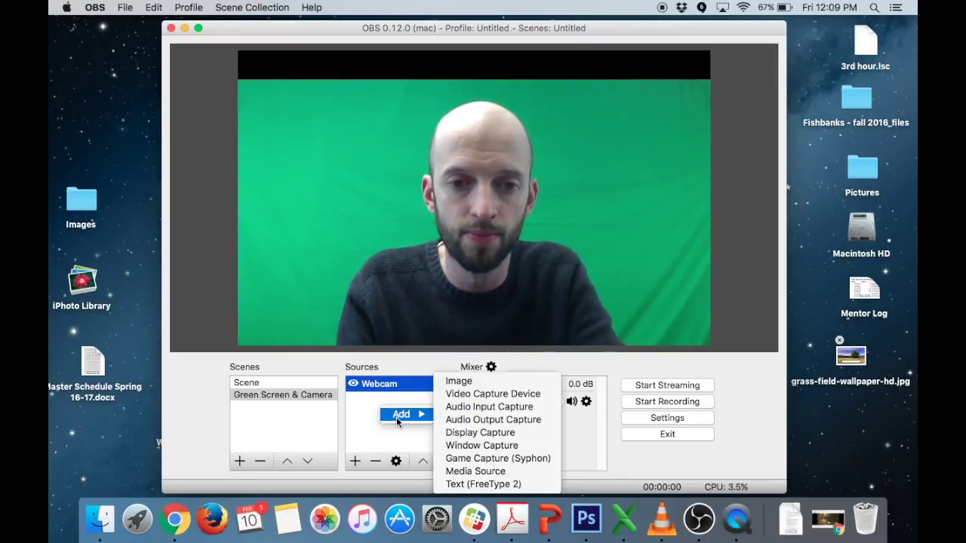
left_click(459, 382)
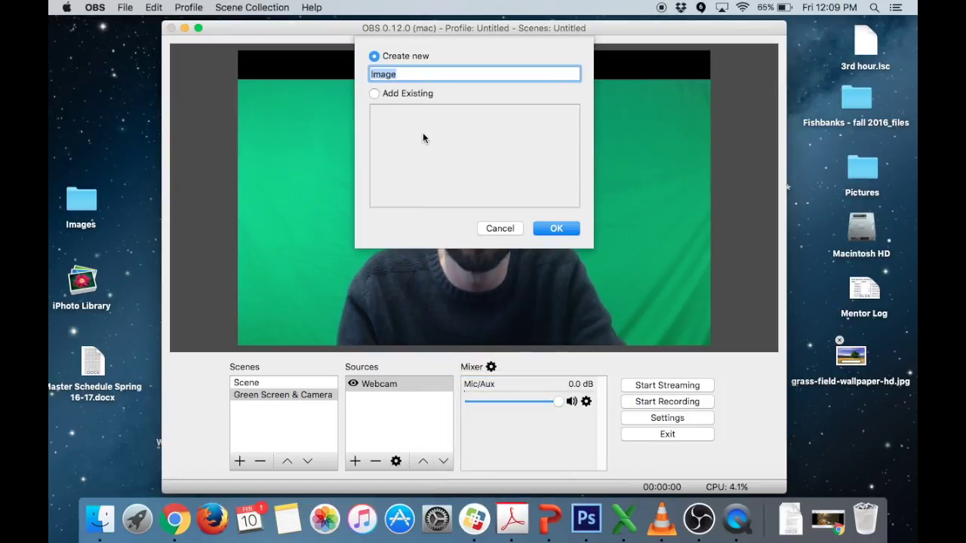
left_click(568, 228)
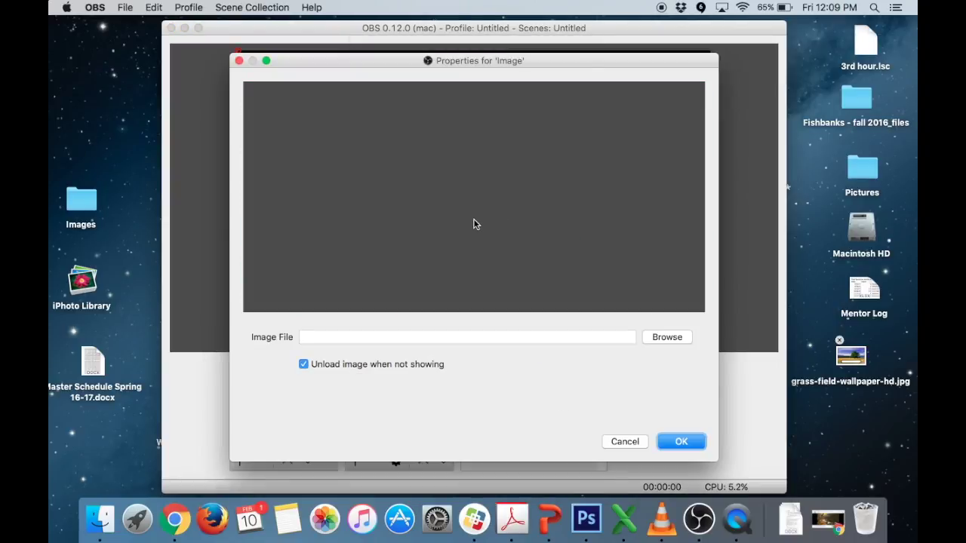
left_click(650, 334)
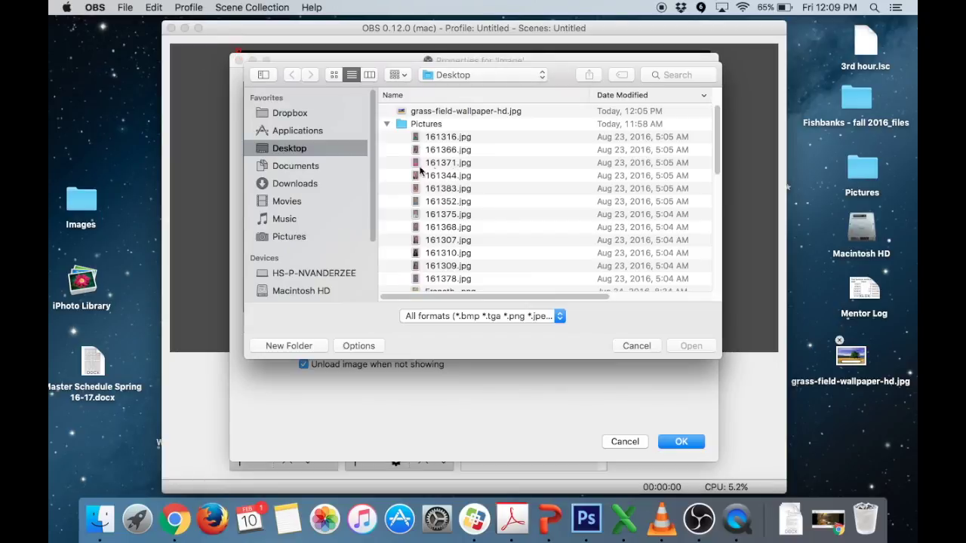
left_click(446, 113)
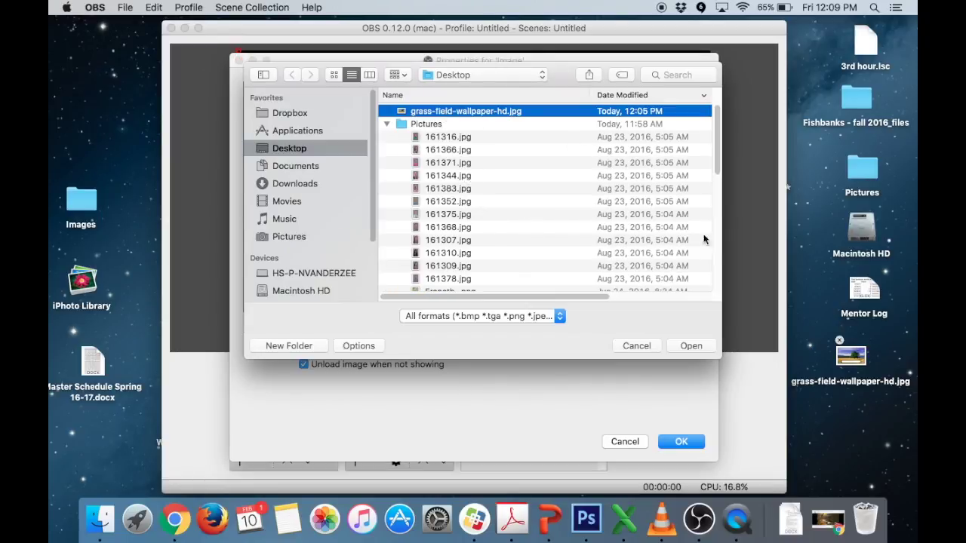
left_click(677, 346)
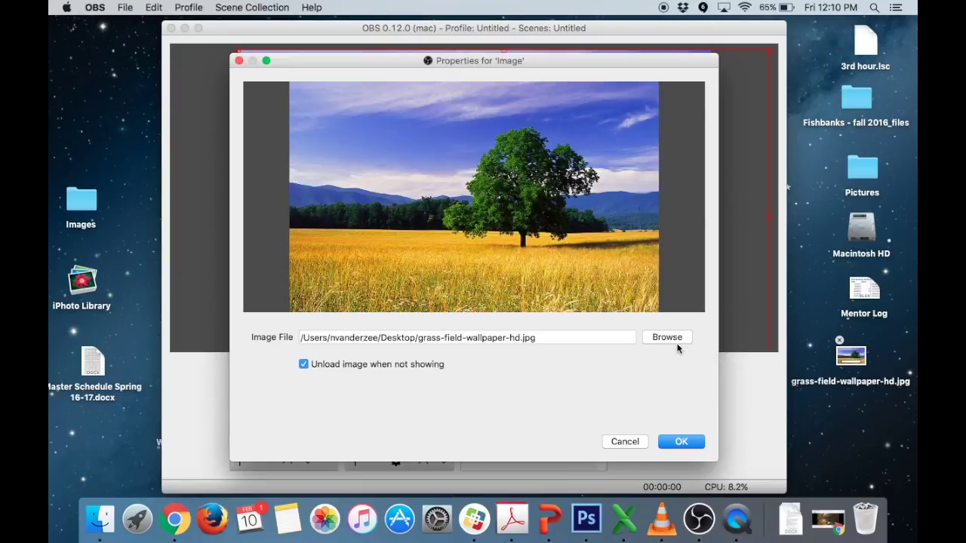
left_click(670, 445)
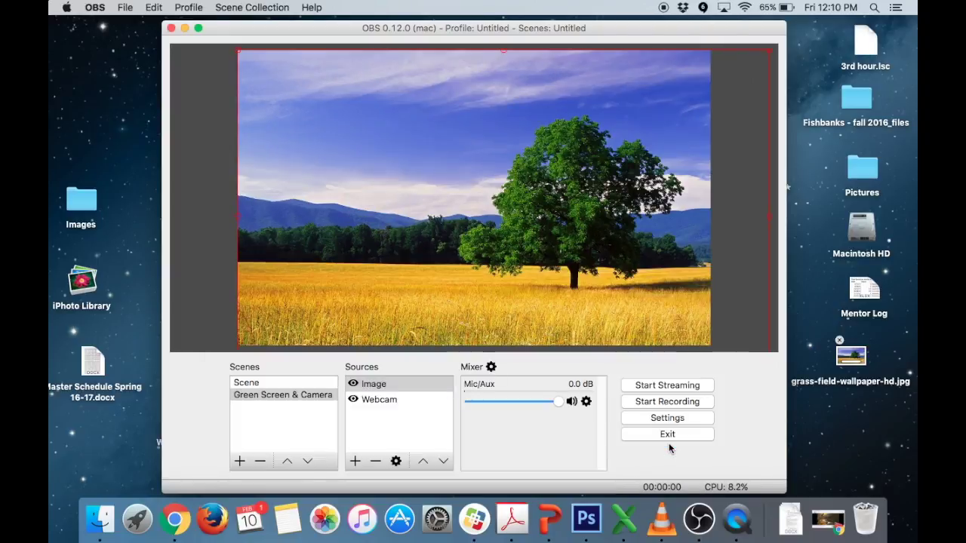
left_click(523, 234)
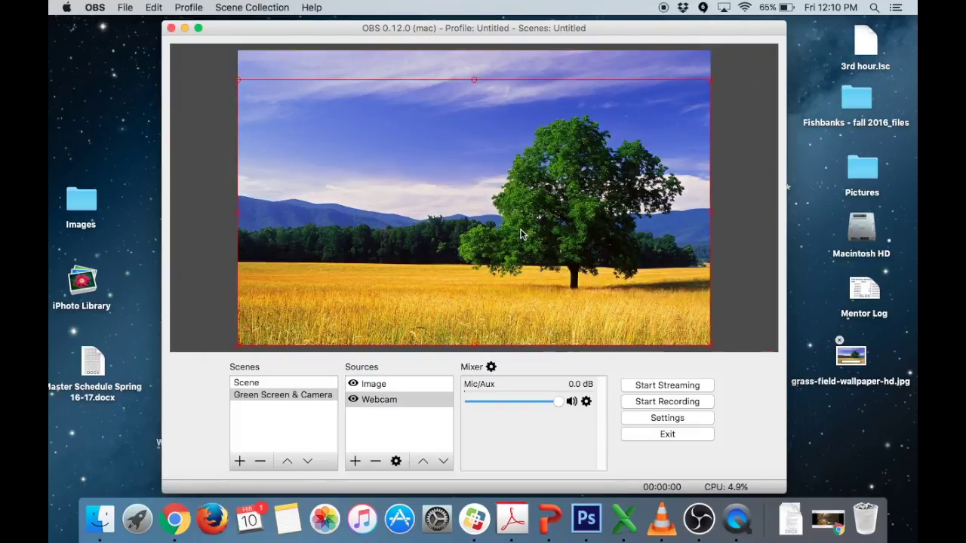
left_click(527, 57)
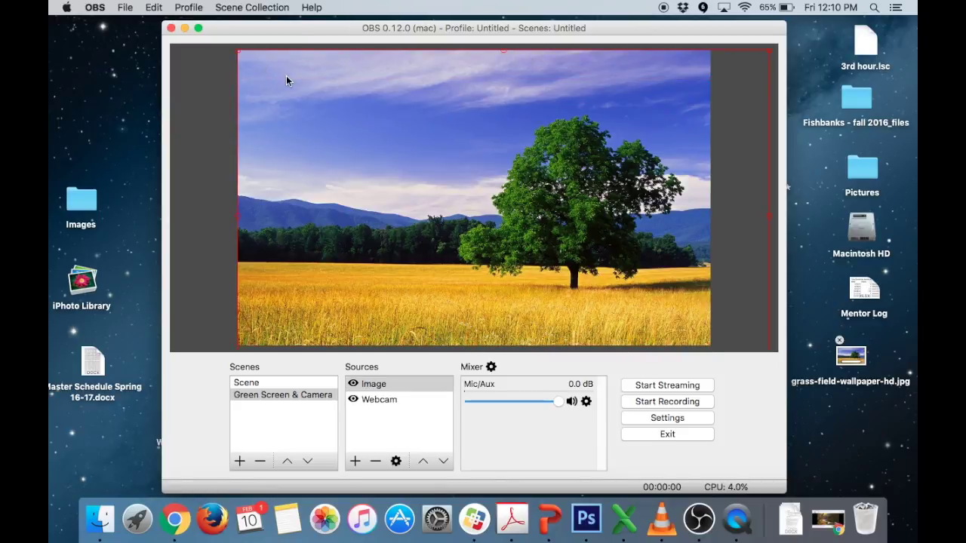
Step: Move the Image source beneath Webcam so the webcam feed shows in front of the grass
mouse_move(488, 104)
left_mouse_down()
mouse_move(423, 114)
mouse_move(429, 95)
mouse_move(475, 91)
mouse_move(493, 103)
mouse_move(460, 99)
mouse_move(476, 103)
left_mouse_up()
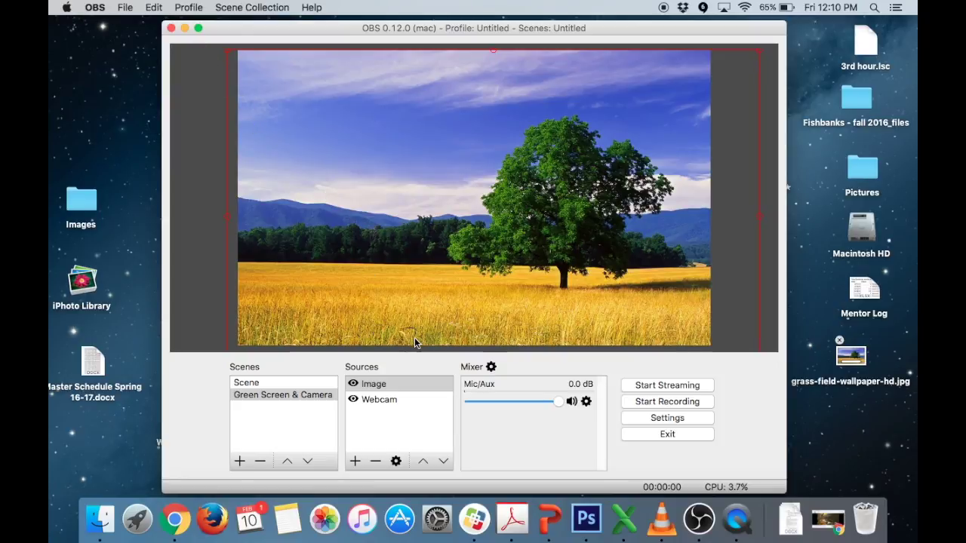
left_click(385, 402)
left_click(383, 387)
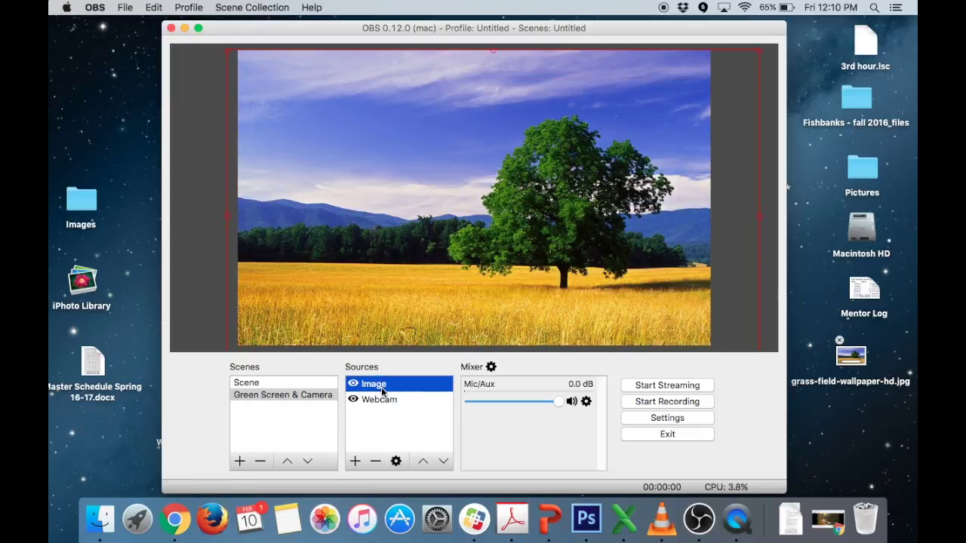
left_click_drag(382, 389, 382, 406)
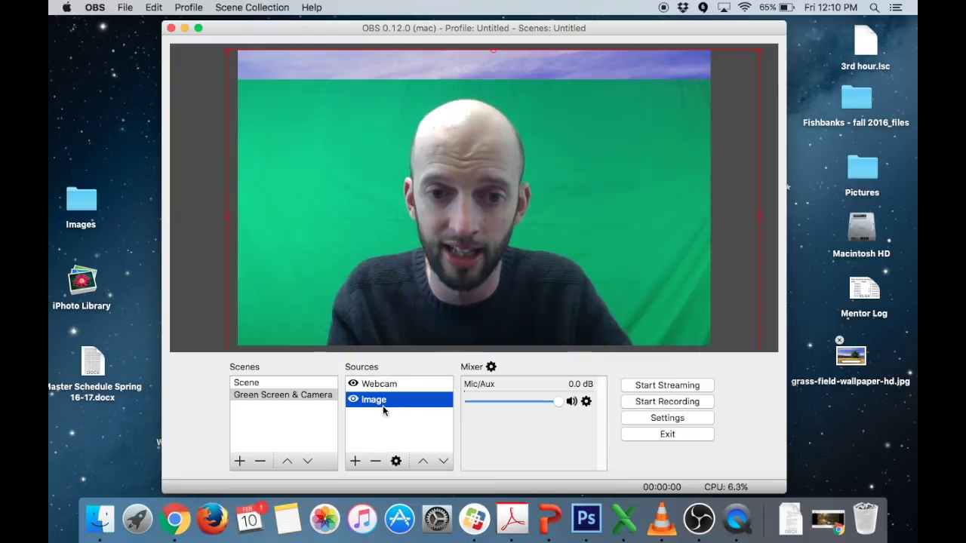
left_click(422, 461)
left_click(444, 461)
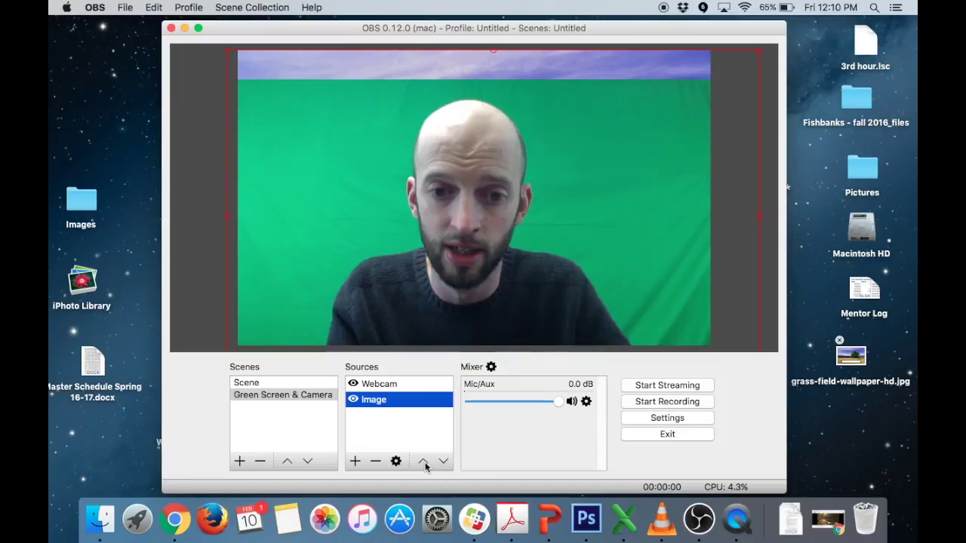
left_click(423, 462)
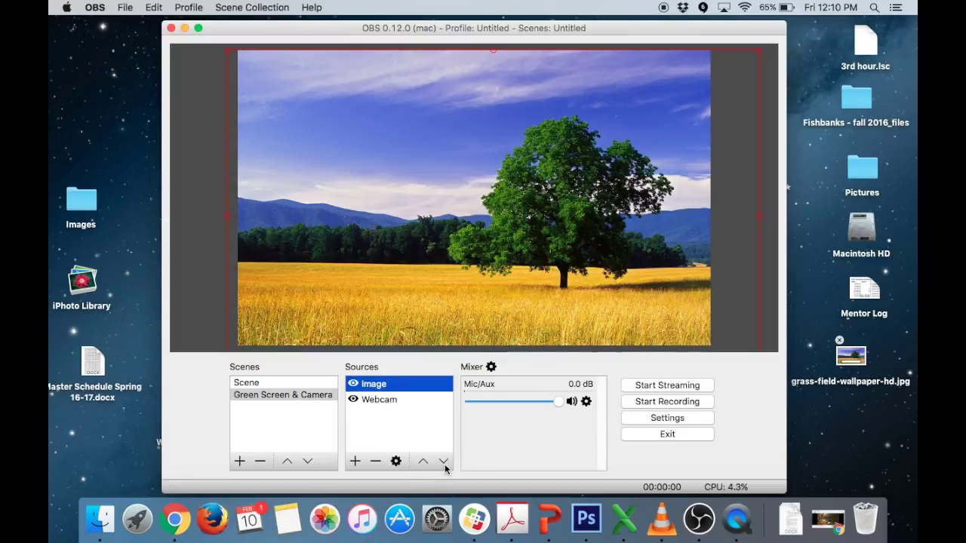
left_click(444, 461)
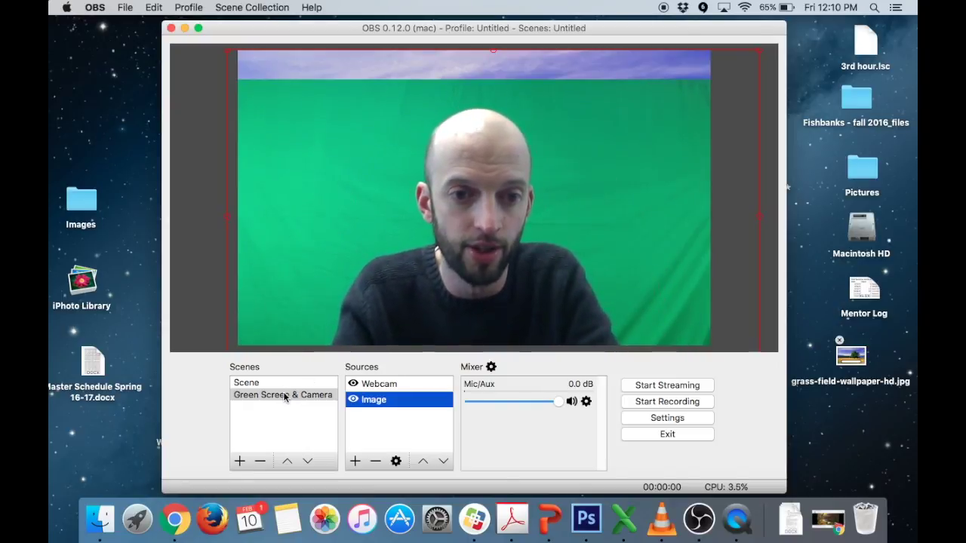
left_click(379, 385)
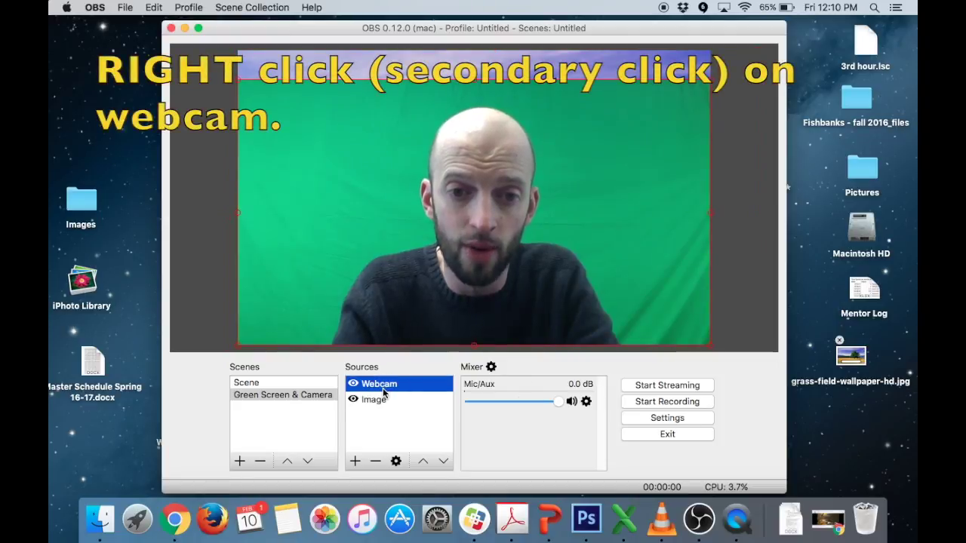
Step: Add a Chroma Key filter named 'Green Screen' to the Webcam source
right_click(395, 386)
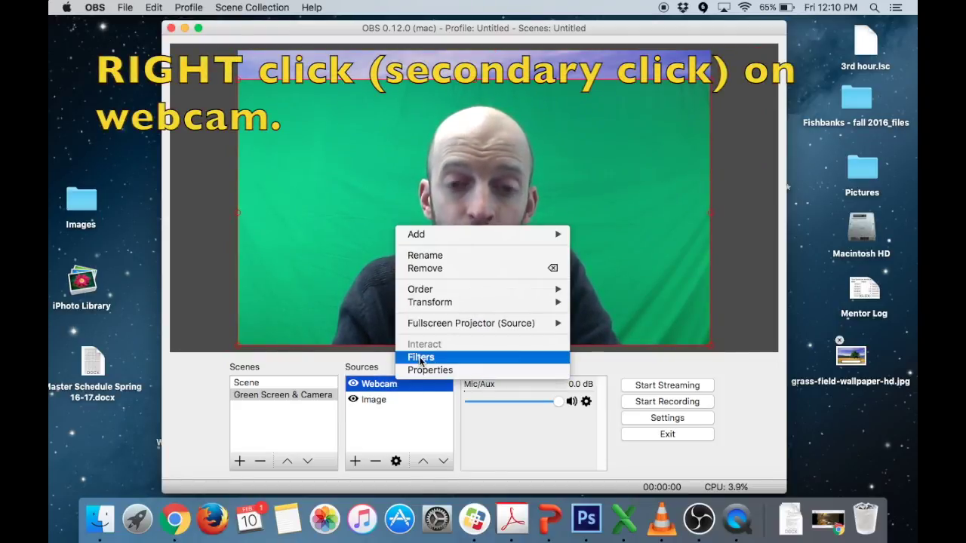
left_click(421, 359)
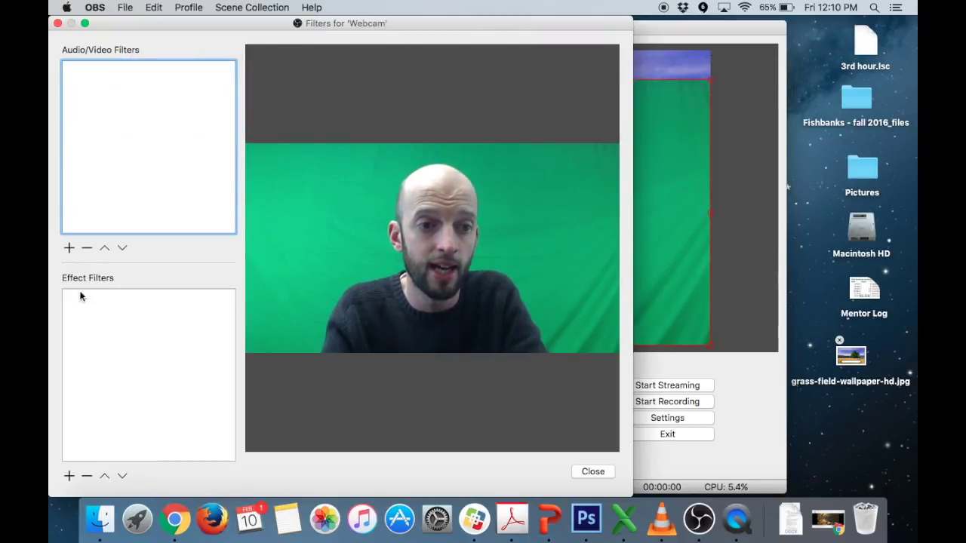
left_click(69, 476)
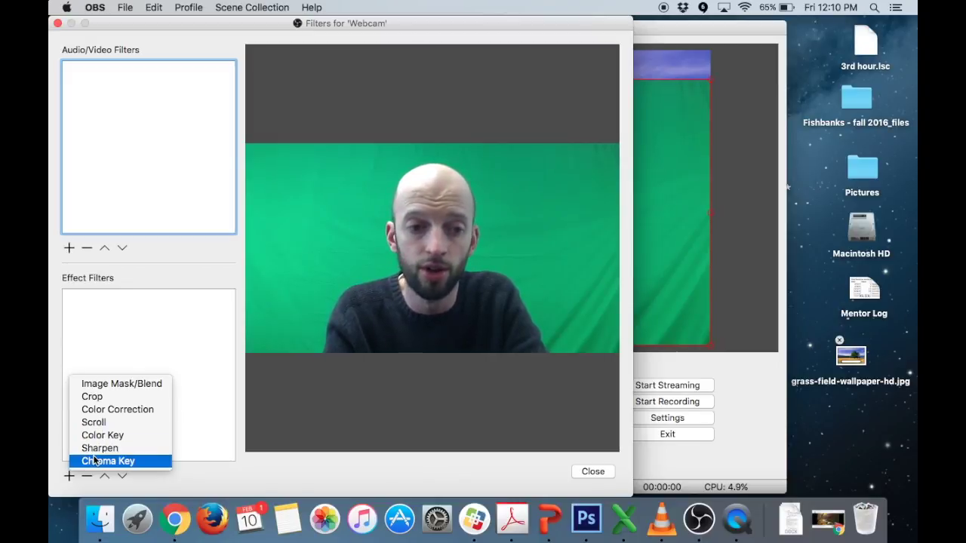
left_click(98, 460)
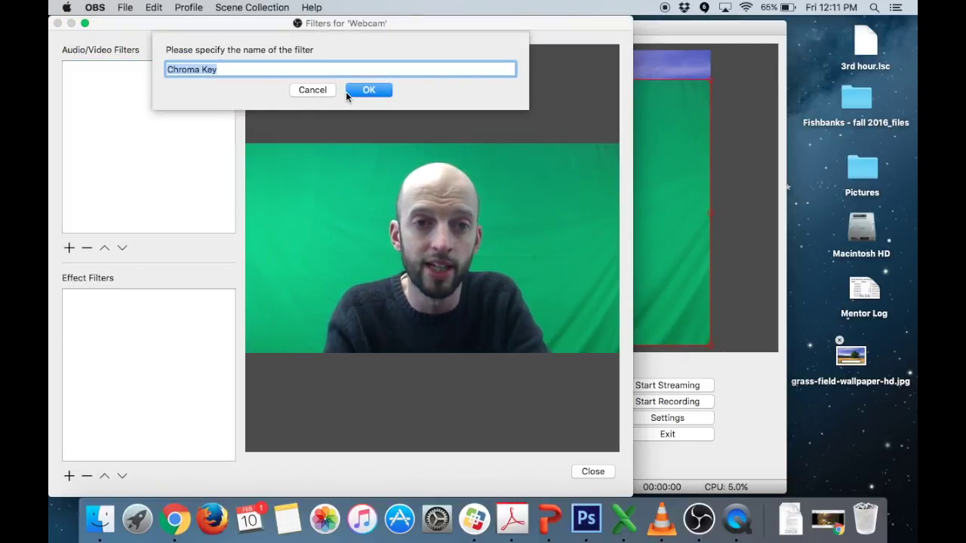
type("Green S")
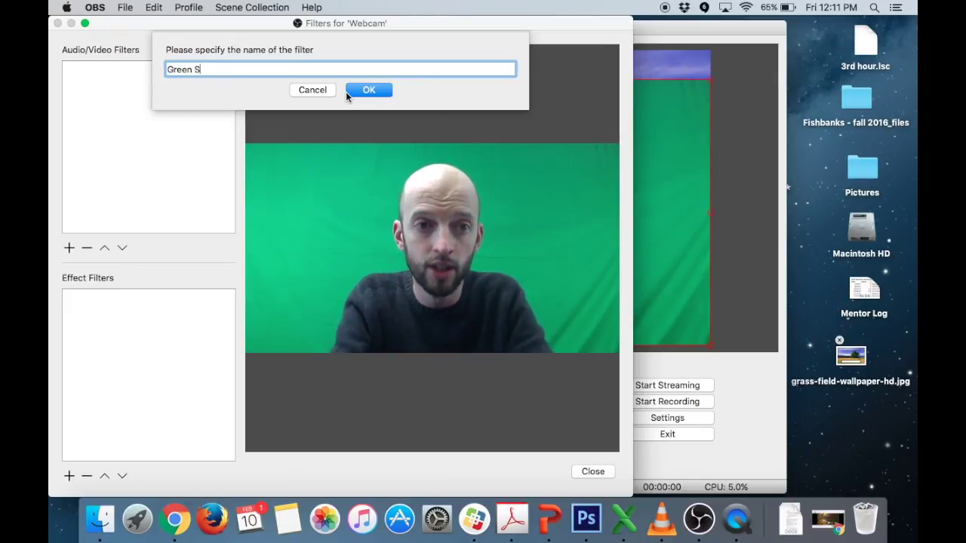
type("creen")
left_click(361, 86)
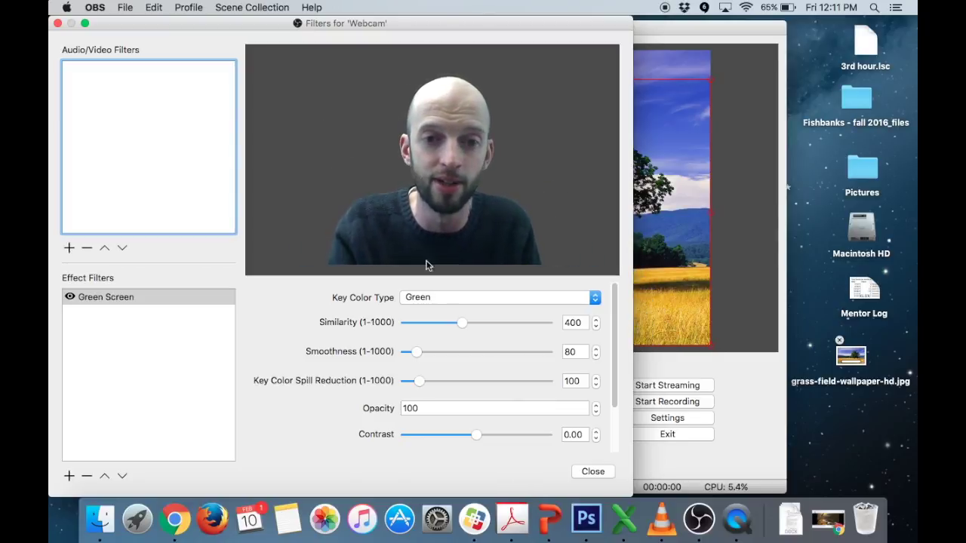
Step: Set the Green Screen key's similarity to 414 and smoothness to 44, then close the filters
mouse_move(464, 320)
left_mouse_down()
mouse_move(477, 326)
mouse_move(417, 316)
mouse_move(513, 317)
mouse_move(448, 314)
mouse_move(466, 319)
left_mouse_up()
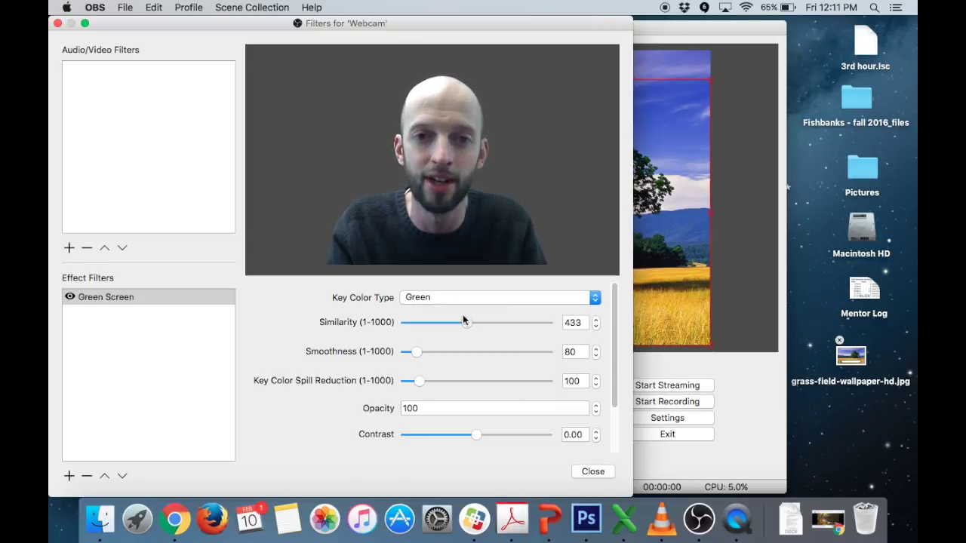
left_click_drag(465, 320, 463, 323)
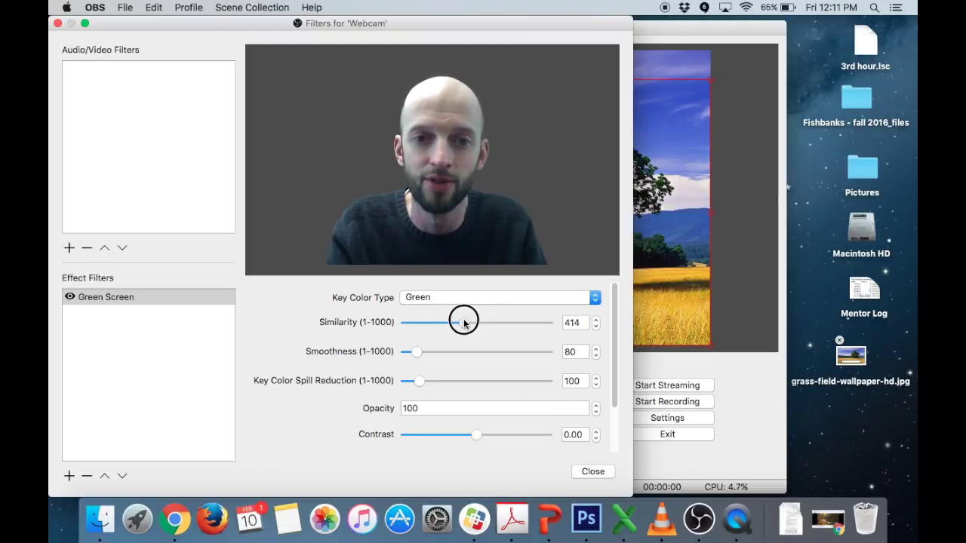
mouse_move(414, 354)
left_mouse_down()
mouse_move(436, 351)
mouse_move(413, 351)
left_mouse_up()
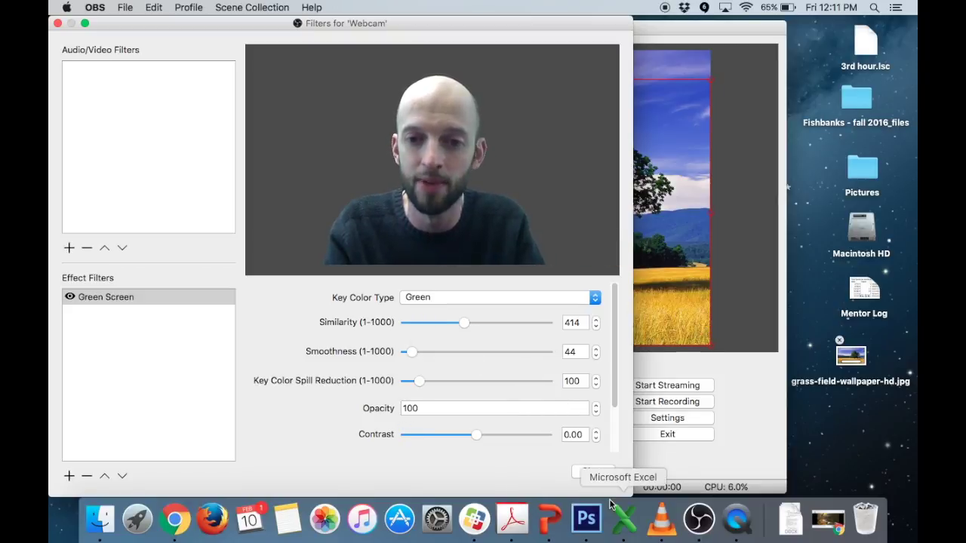
left_click(592, 471)
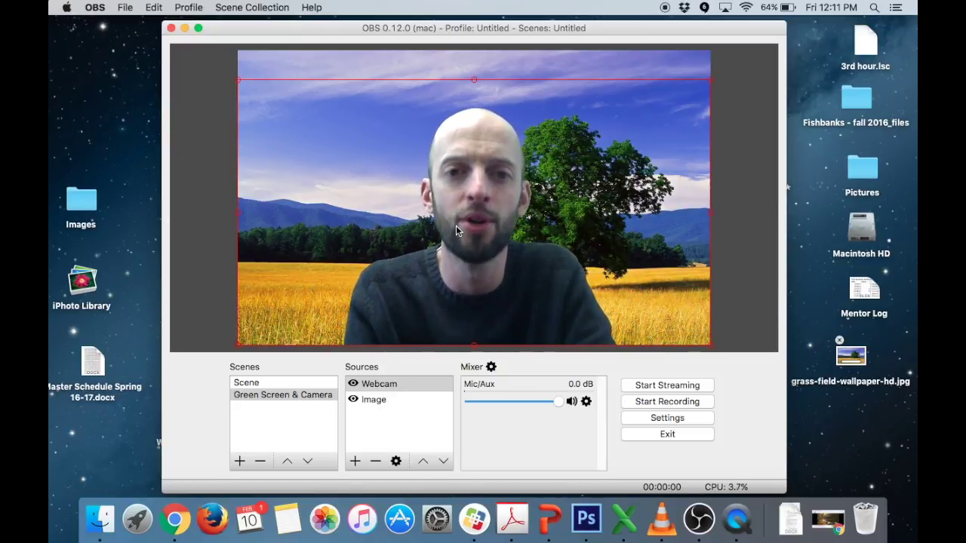
Step: Hide the grass Image source, leaving the keyed presenter over black
left_click(381, 414)
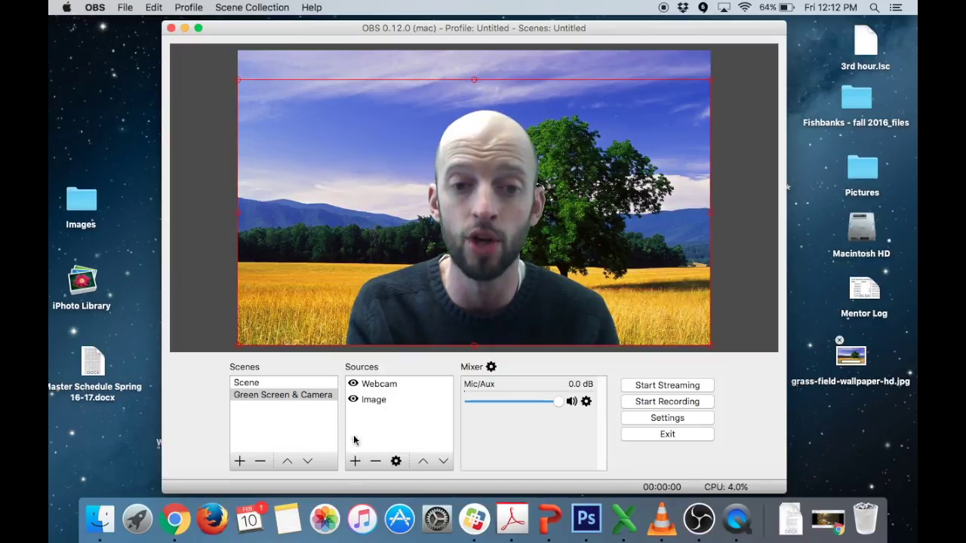
left_click(353, 401)
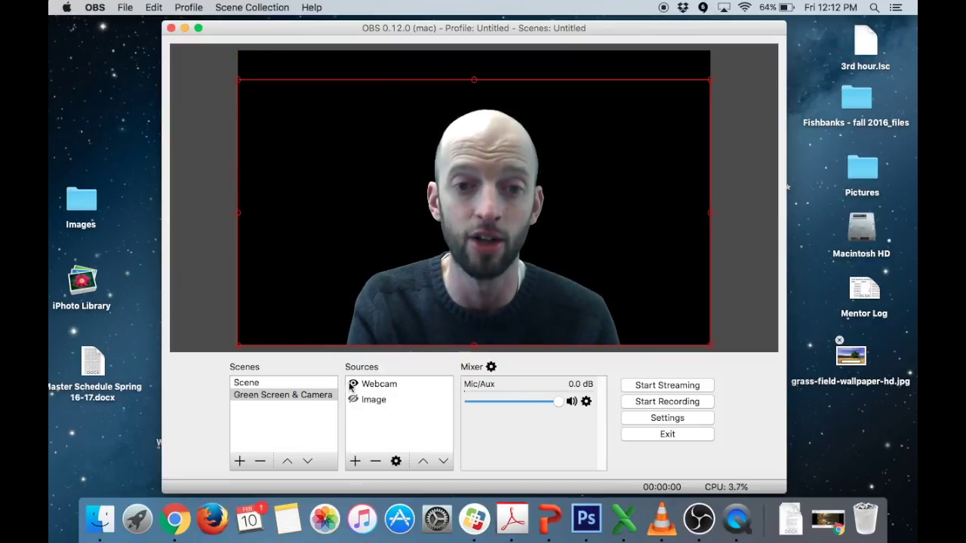
left_click(354, 384)
left_click(354, 384)
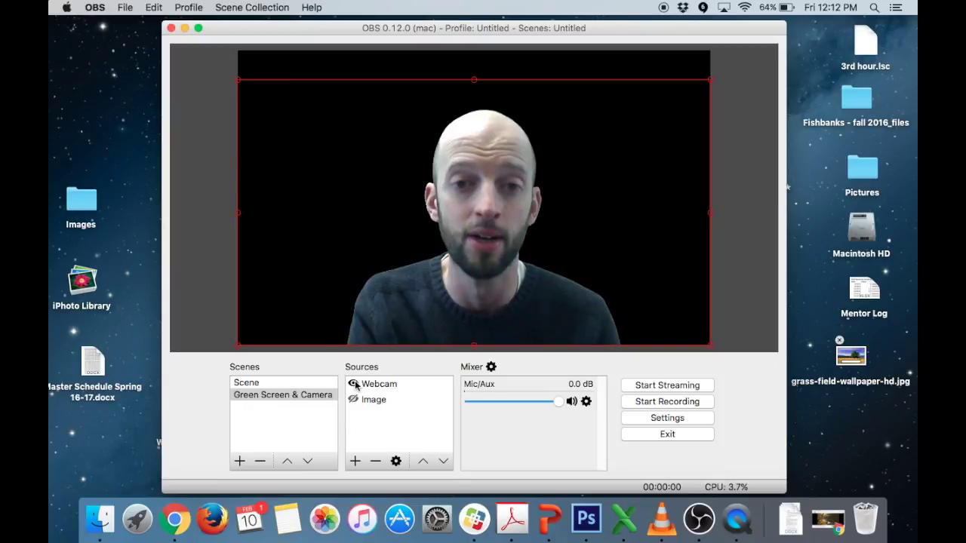
left_click(356, 461)
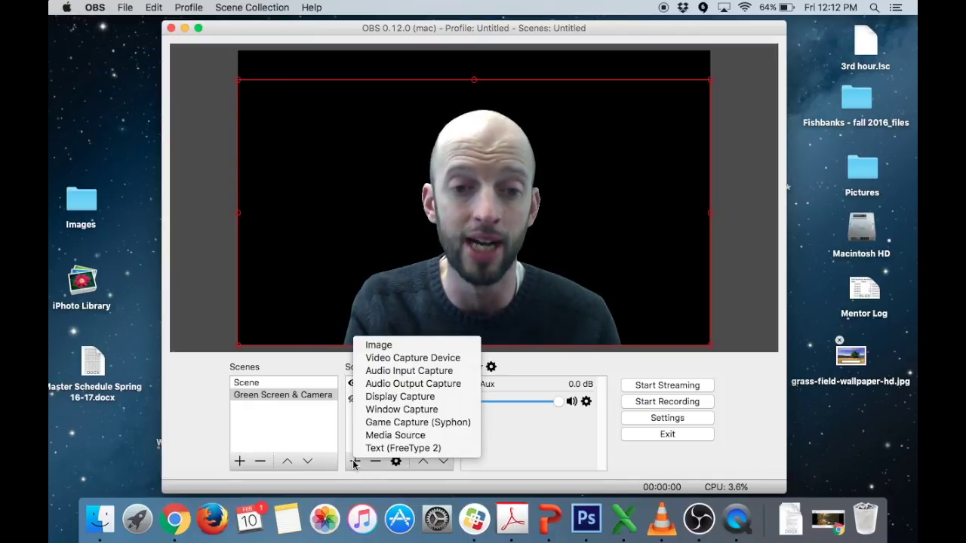
Step: Add a Window Capture source named 'Chrome' and bring up the Chrome forest video window
left_click(378, 409)
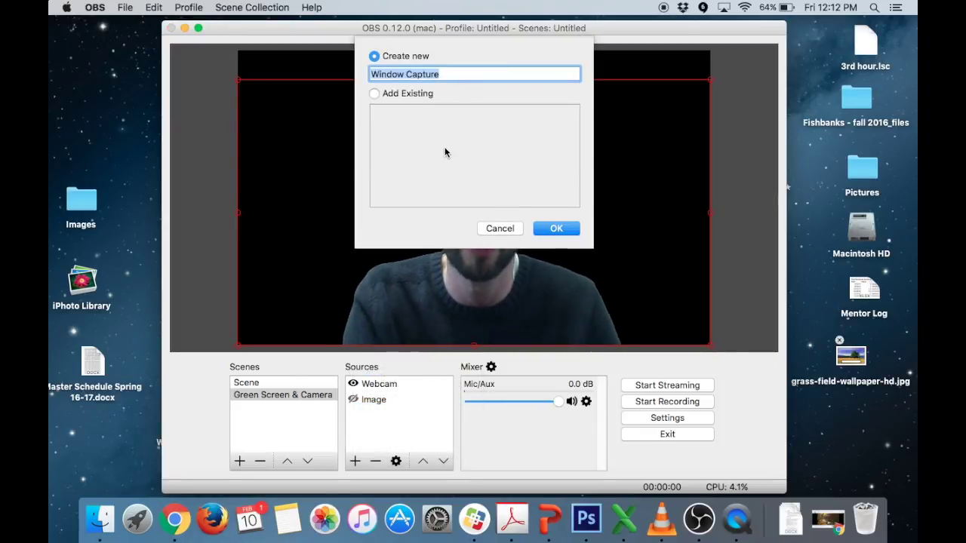
type("Chrome")
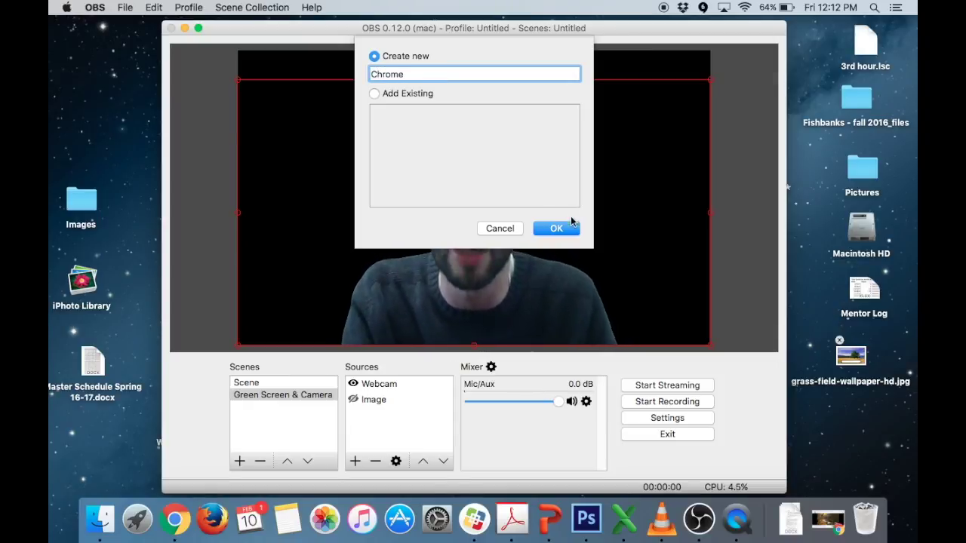
left_click(556, 226)
left_click(427, 334)
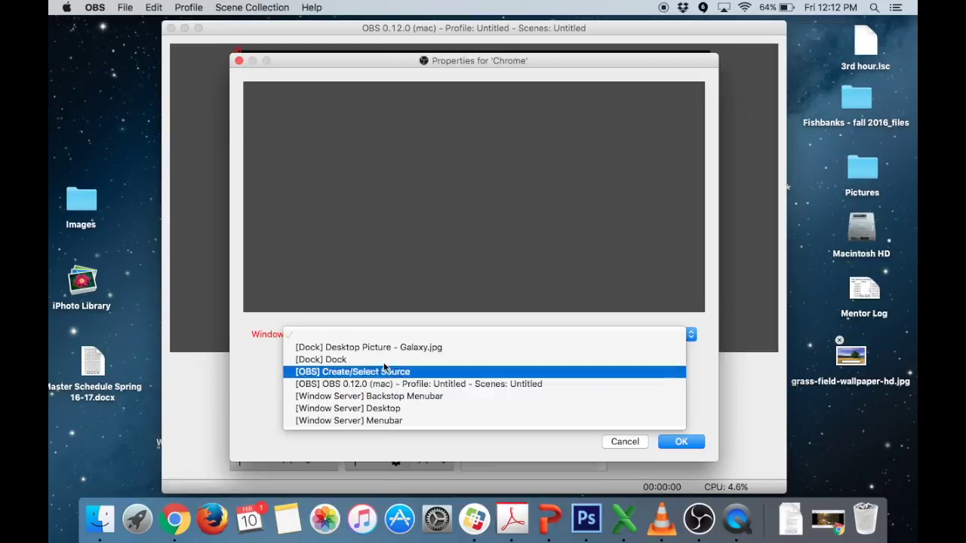
left_click(138, 428)
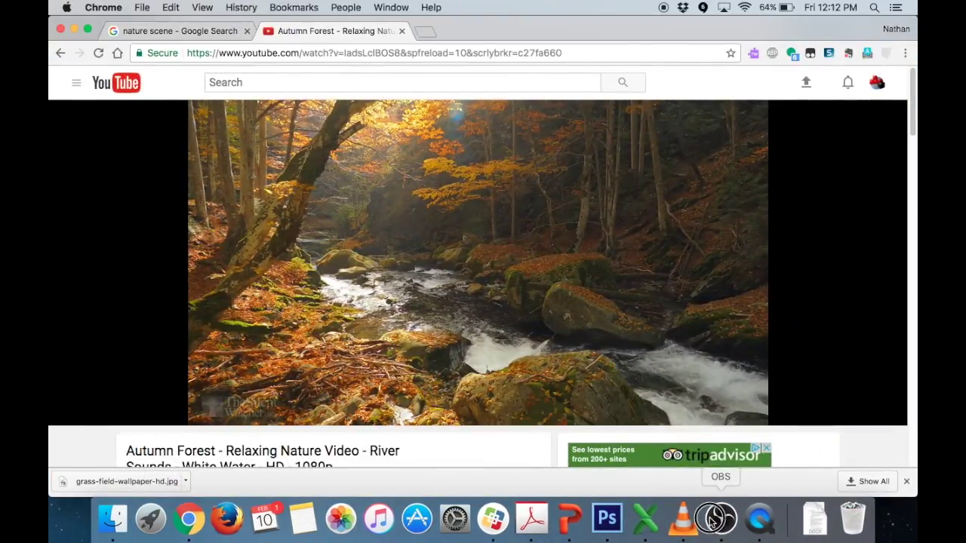
Step: Back in OBS, cancel the Chrome source properties and reopen them
left_click(721, 517)
left_click(632, 442)
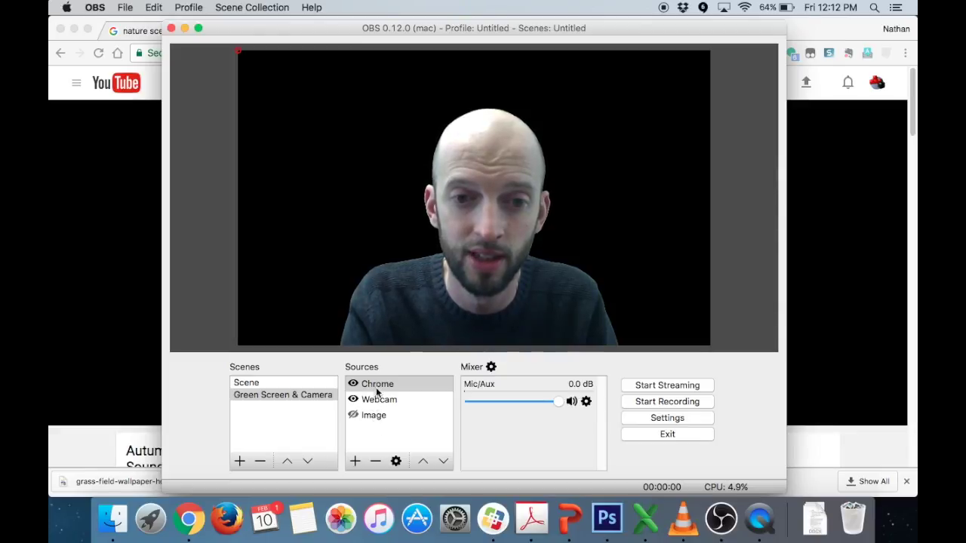
left_click(396, 461)
Step: Set the Chrome source to capture the [Google Chrome] Autumn Forest YouTube window
left_click(424, 336)
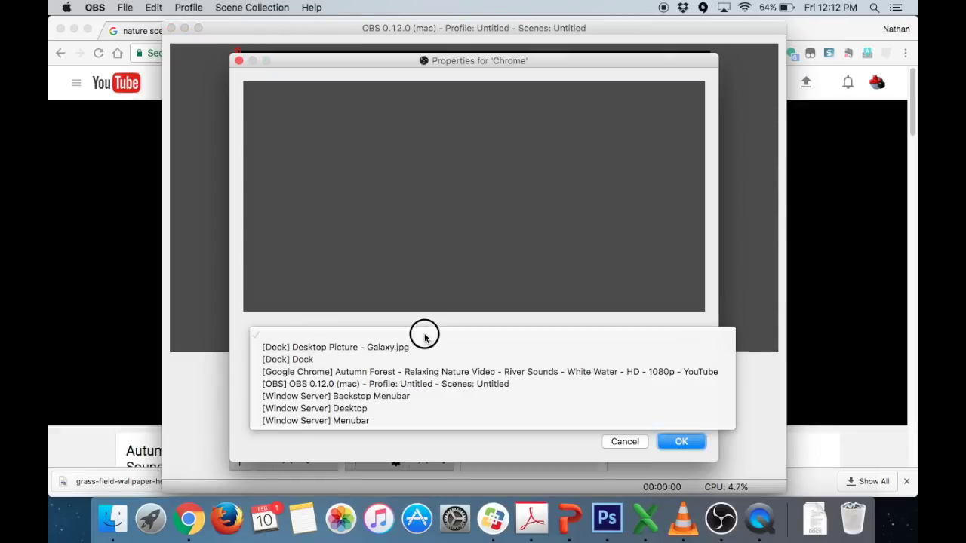
left_click(401, 371)
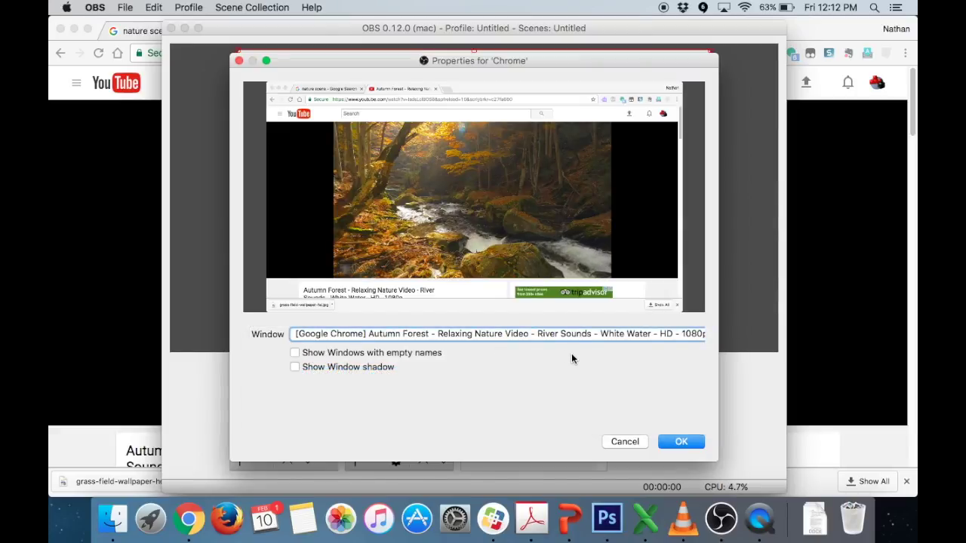
left_click(677, 442)
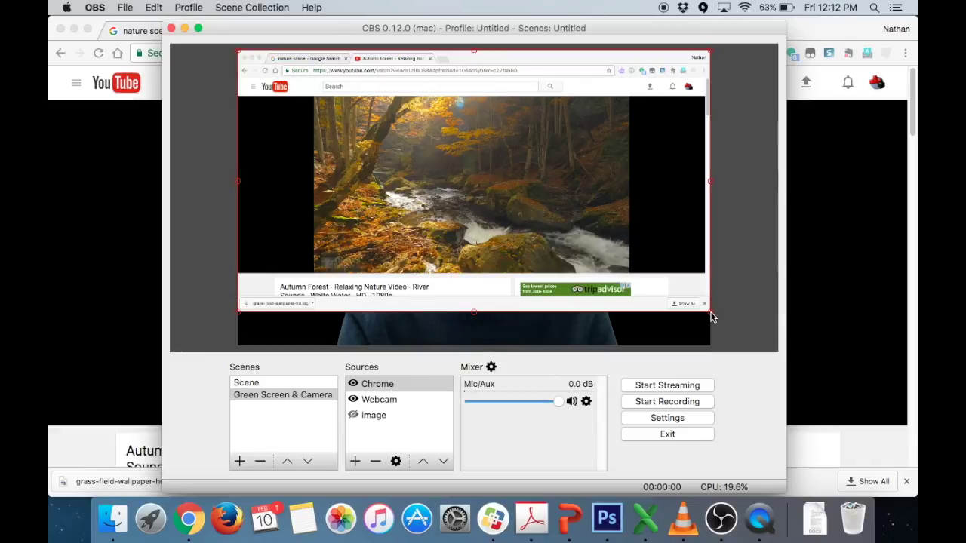
Step: Enlarge and shift the Chrome capture so the forest video fills the canvas
left_click_drag(710, 312, 854, 458)
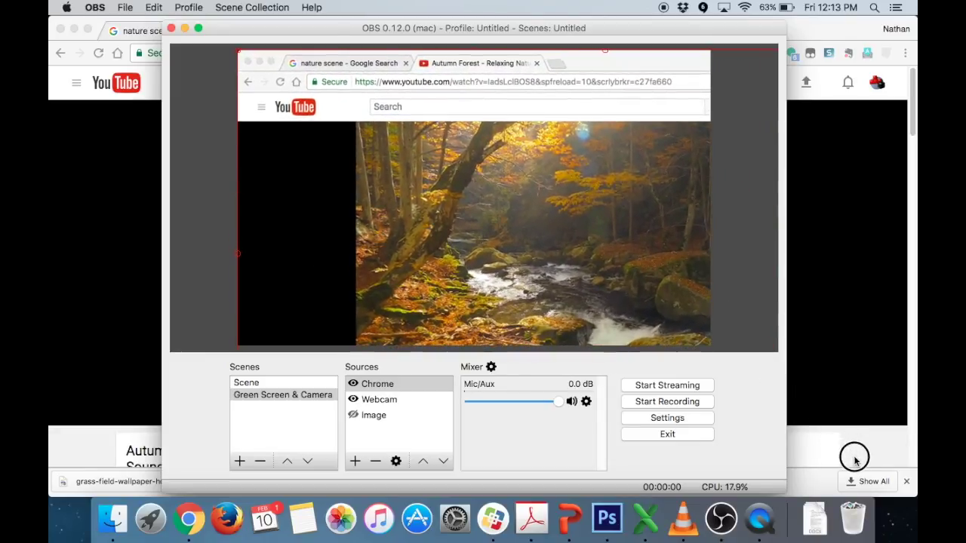
left_click_drag(537, 279, 418, 202)
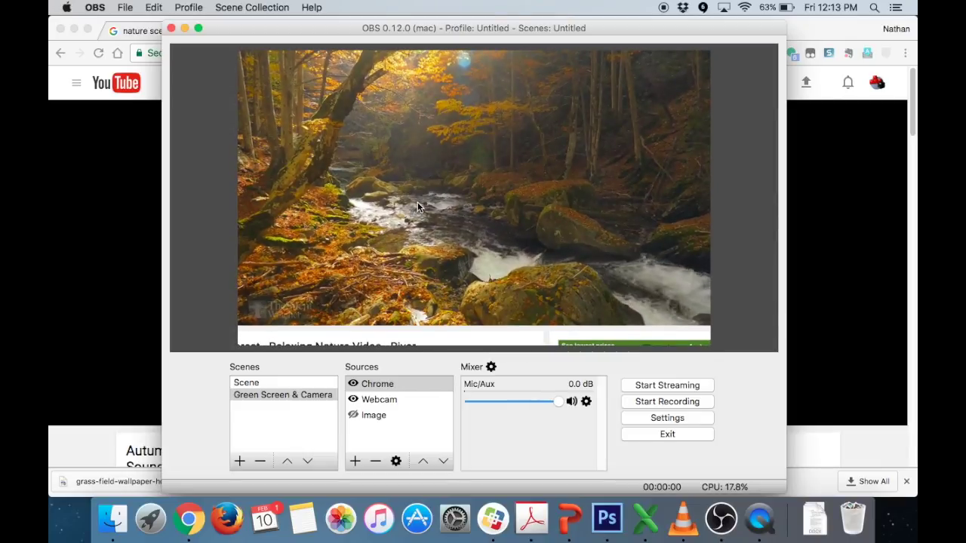
left_click(355, 460)
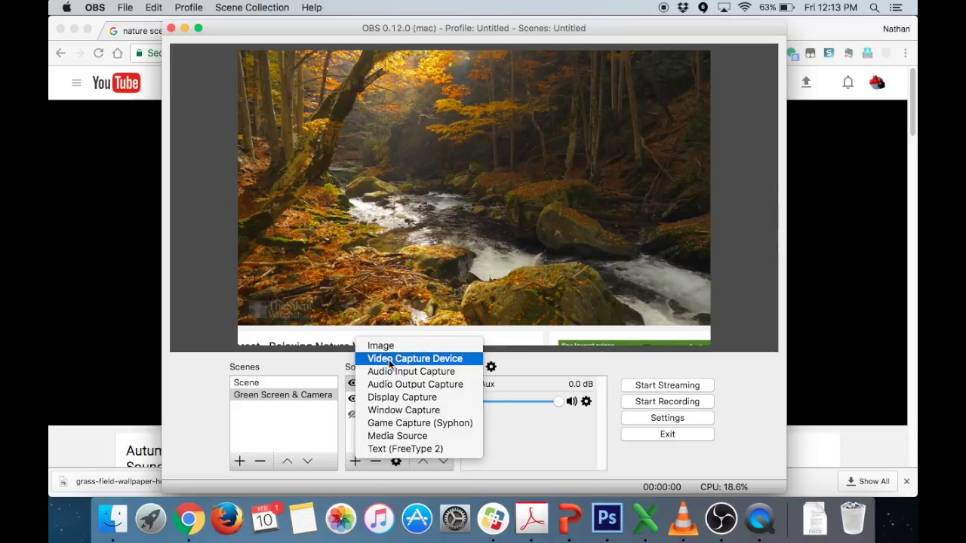
left_click(183, 298)
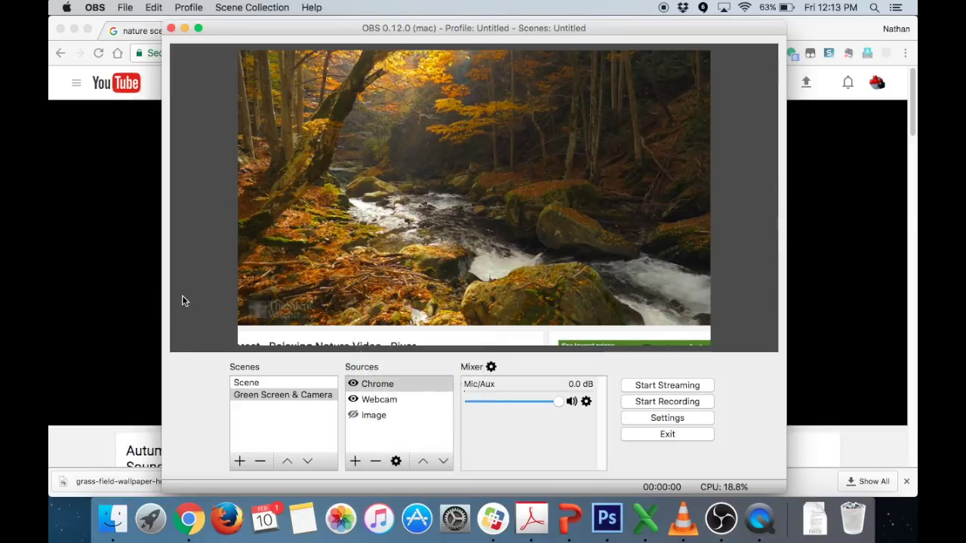
Step: Check the Webcam bounds and stretch the grass Image to cover the canvas's left edge
left_click(316, 236)
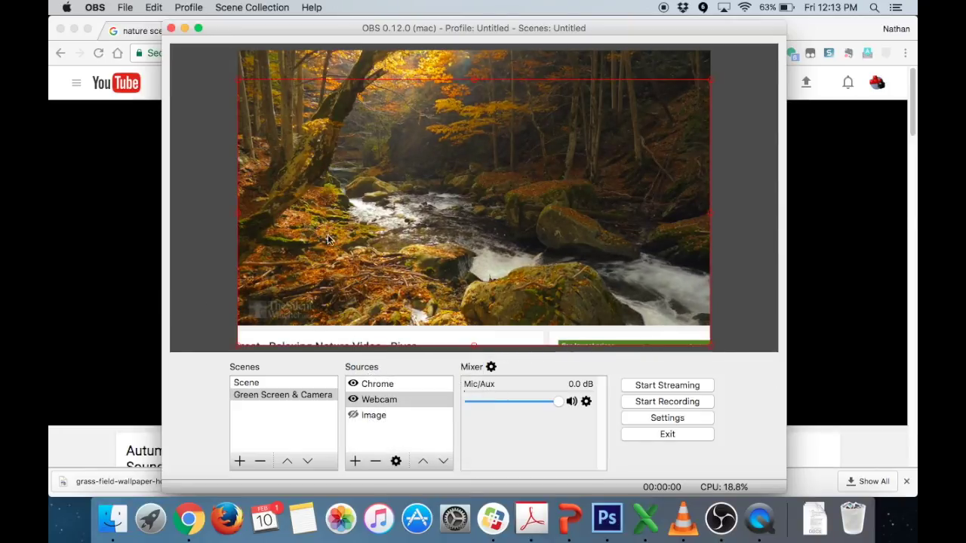
left_click(338, 73)
left_click(580, 240)
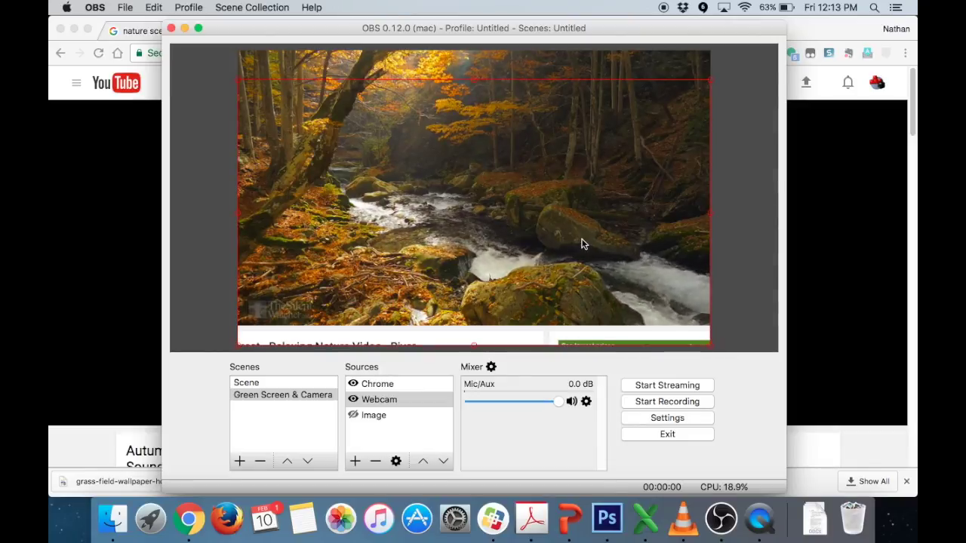
left_click(553, 127)
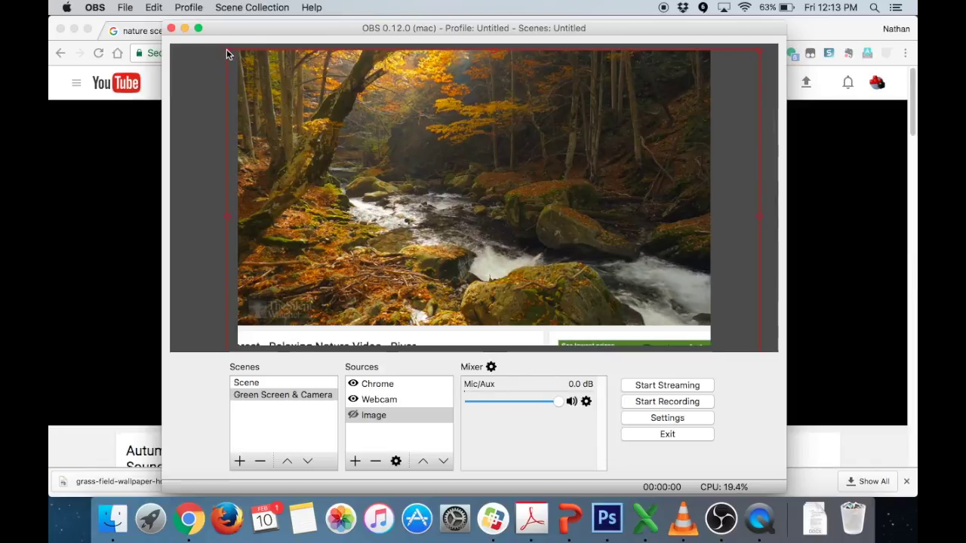
left_click_drag(227, 49, 198, 31)
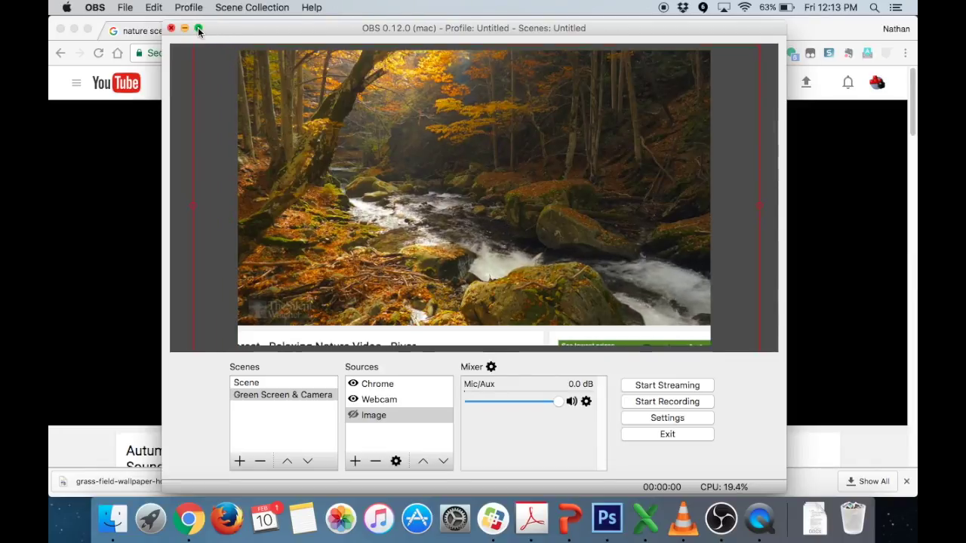
Step: Refit the Chrome capture to fill the canvas, hiding the browser header, and place it below Webcam
left_click(276, 133)
left_click(290, 140)
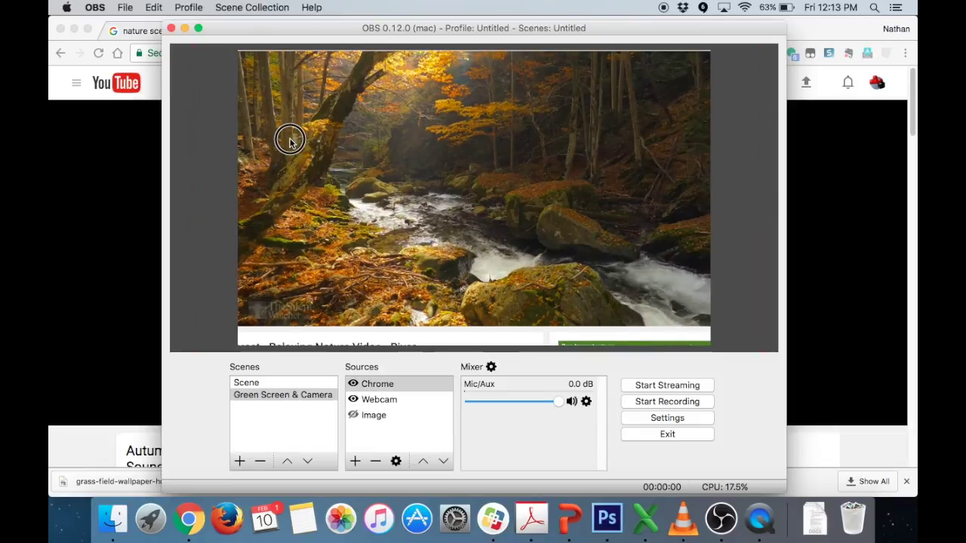
left_click_drag(290, 140, 409, 220)
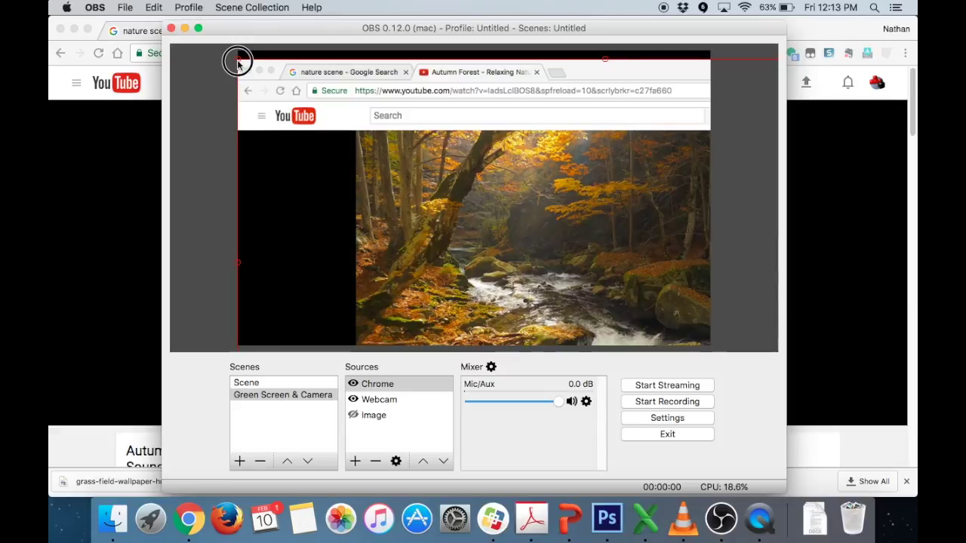
left_click_drag(238, 64, 112, 4)
left_click_drag(353, 186, 335, 164)
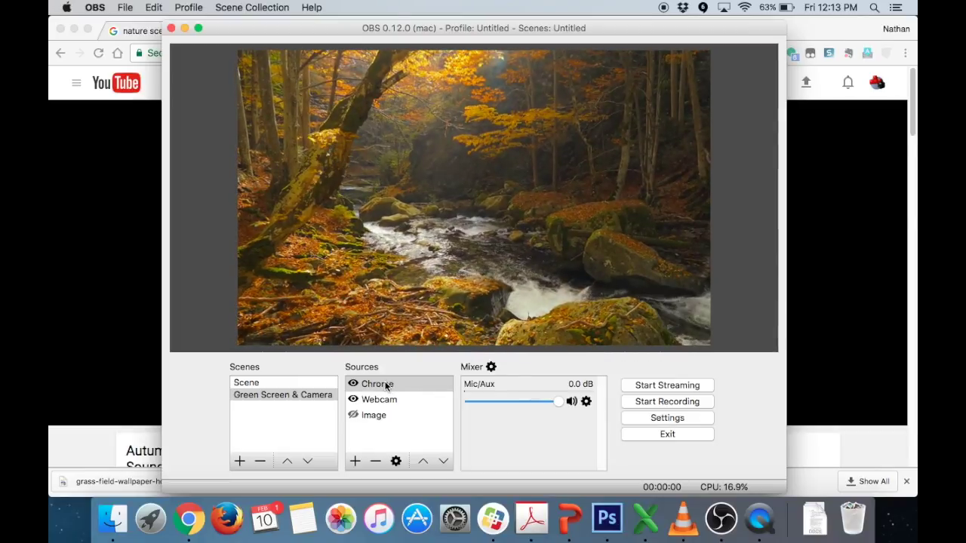
left_click_drag(385, 385, 386, 407)
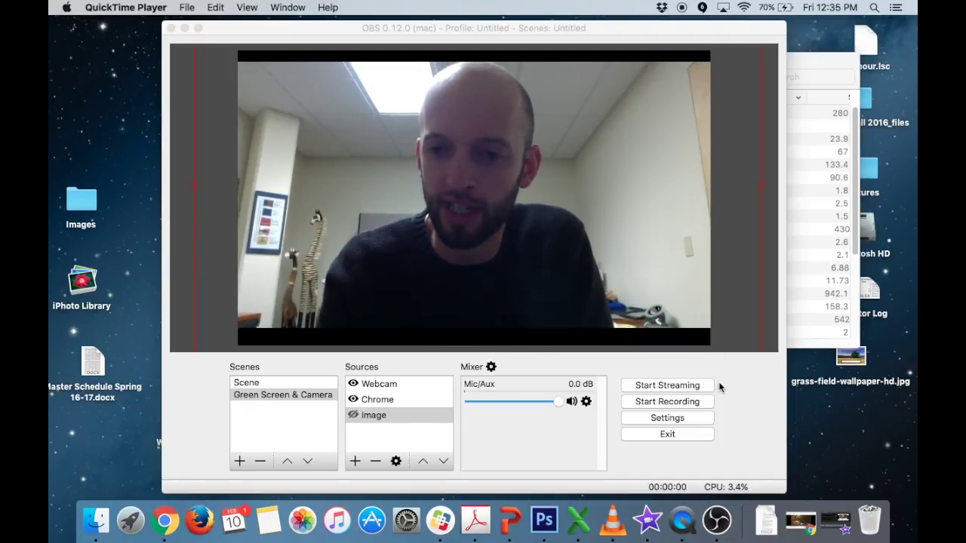
Step: Record a roughly 12-second clip of the Green Screen & Camera scene
left_click(673, 405)
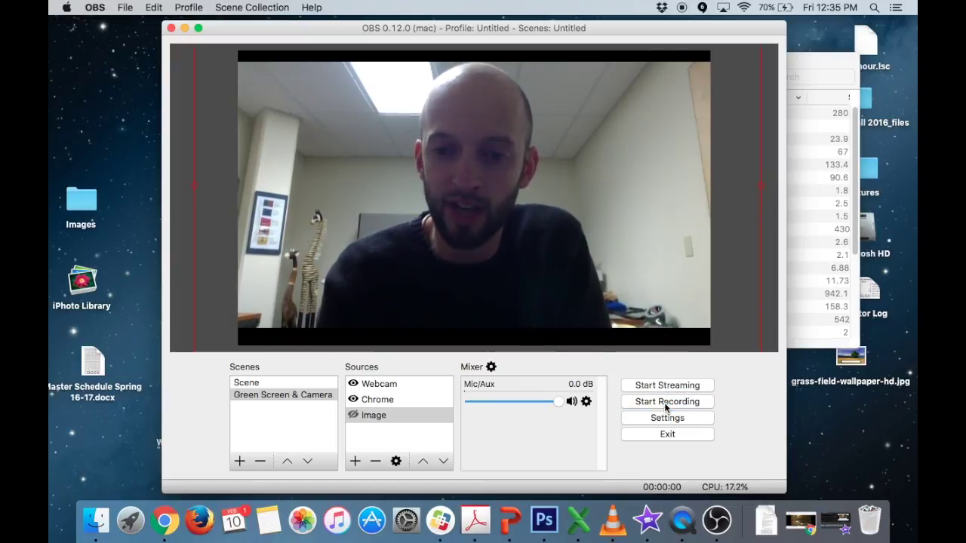
left_click(128, 8)
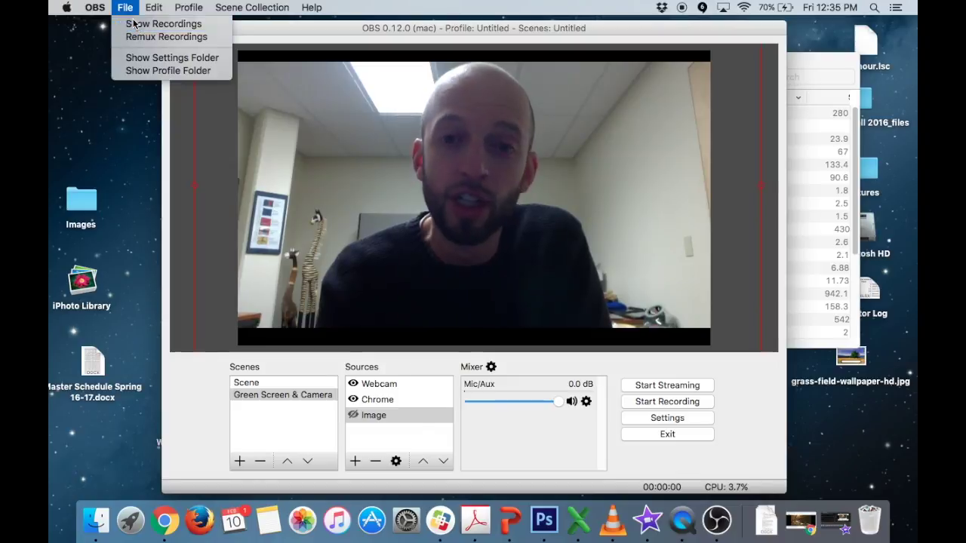
left_click(134, 25)
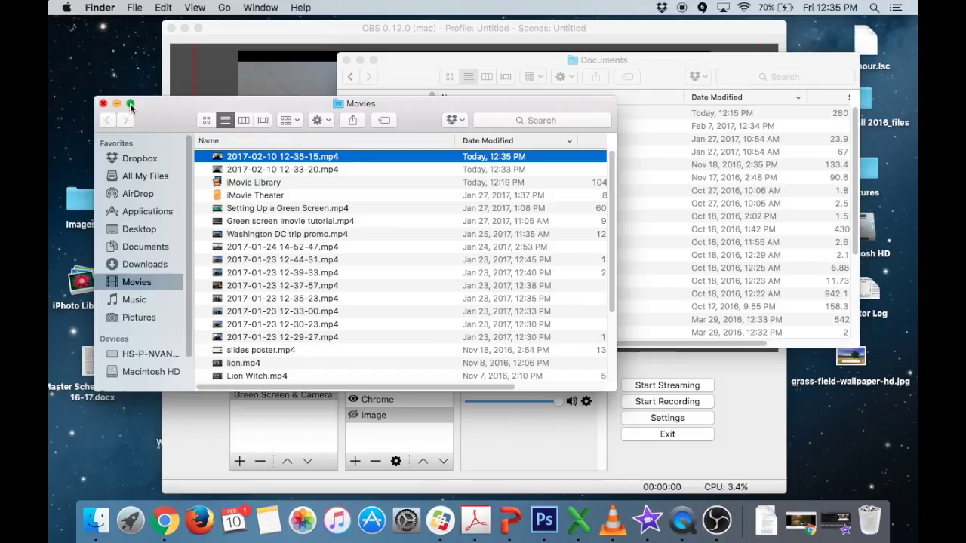
left_click(284, 37)
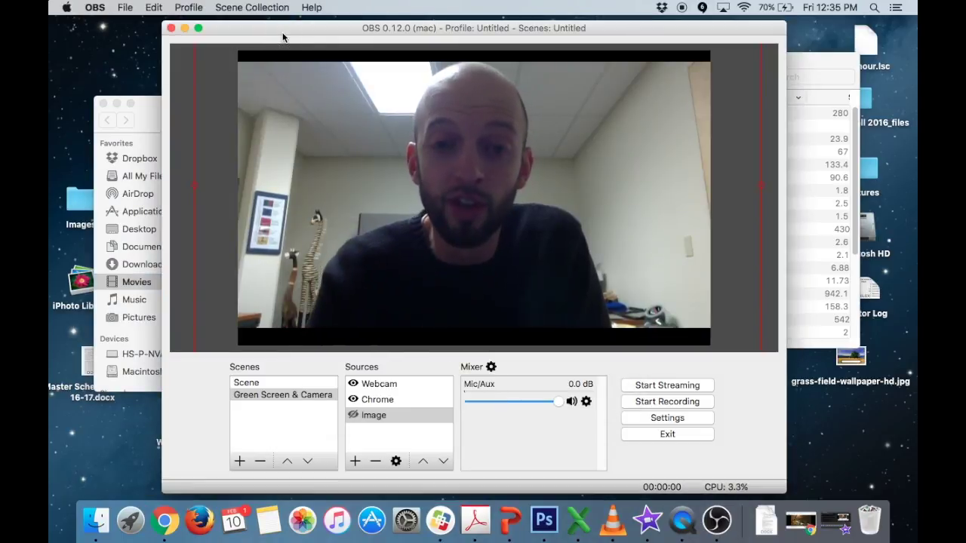